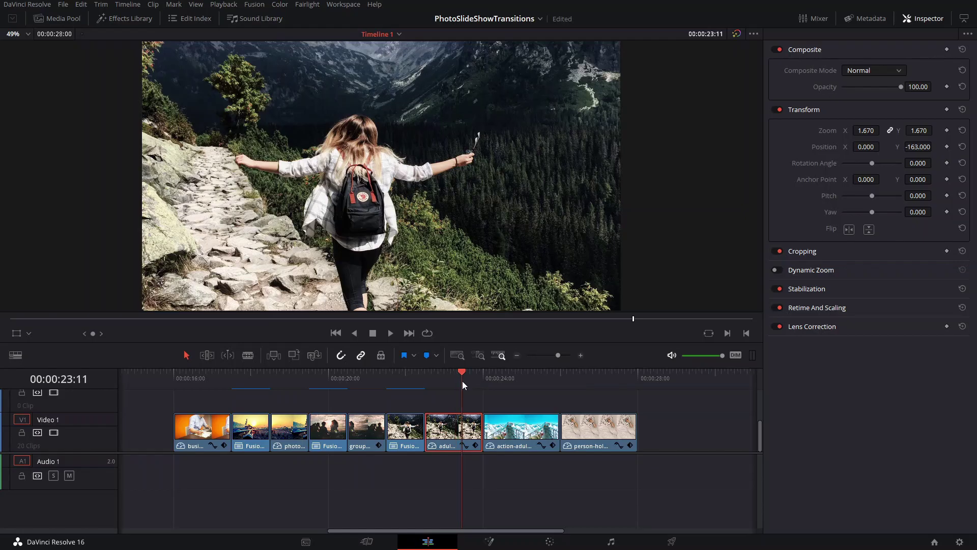
Step: Move the hiking photo clip up to Video 2 and extend the start of the snowy mountain clip back to 00:00:23:12
{"action": "left_click_drag", "start_coordinate": [455, 426], "coordinate": [453, 409]}
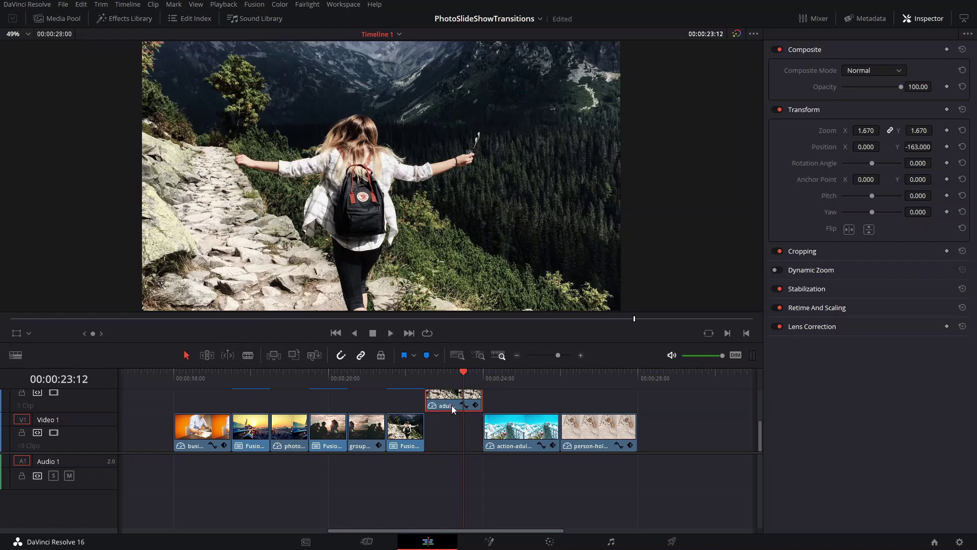
{"action": "scroll", "coordinate": [484, 429], "scroll_direction": "up", "scroll_amount": 1}
{"action": "scroll", "coordinate": [484, 428], "scroll_direction": "down", "scroll_amount": 1}
{"action": "left_click_drag", "start_coordinate": [483, 431], "coordinate": [464, 432]}
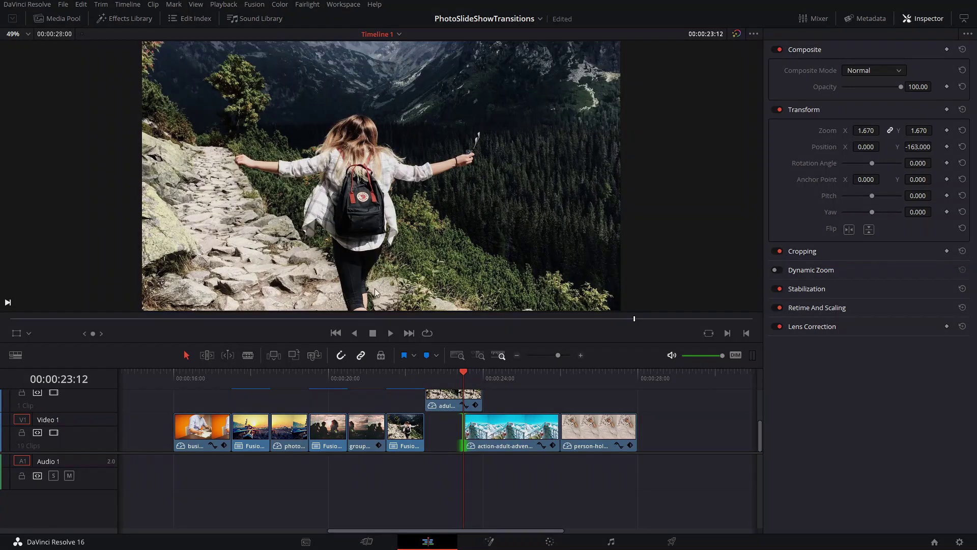
Step: Extend the end of the hiking clip on Video 2 by about half a second over the snowy mountain clip
{"action": "scroll", "coordinate": [415, 444], "scroll_direction": "up", "scroll_amount": 3}
{"action": "scroll", "coordinate": [455, 433], "scroll_direction": "down", "scroll_amount": 2}
{"action": "scroll", "coordinate": [455, 433], "scroll_direction": "down", "scroll_amount": 2}
{"action": "scroll", "coordinate": [456, 434], "scroll_direction": "up", "scroll_amount": 3}
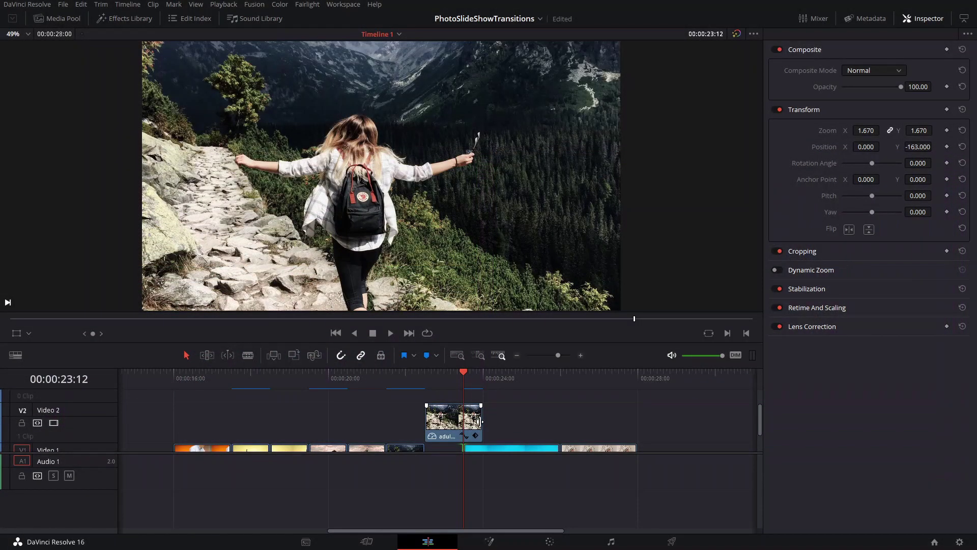
{"action": "scroll", "coordinate": [481, 413], "scroll_direction": "down", "scroll_amount": 2}
{"action": "left_click_drag", "start_coordinate": [479, 397], "coordinate": [500, 403]}
Step: Cut out the overlap of the two photo clips as a Fusion clip and return the leading hiking segment to Video 1
{"action": "key", "text": "b"}
{"action": "left_click", "coordinate": [502, 427]}
{"action": "left_click", "coordinate": [464, 403]}
{"action": "key", "text": "a"}
{"action": "left_click_drag", "start_coordinate": [442, 406], "coordinate": [443, 431]}
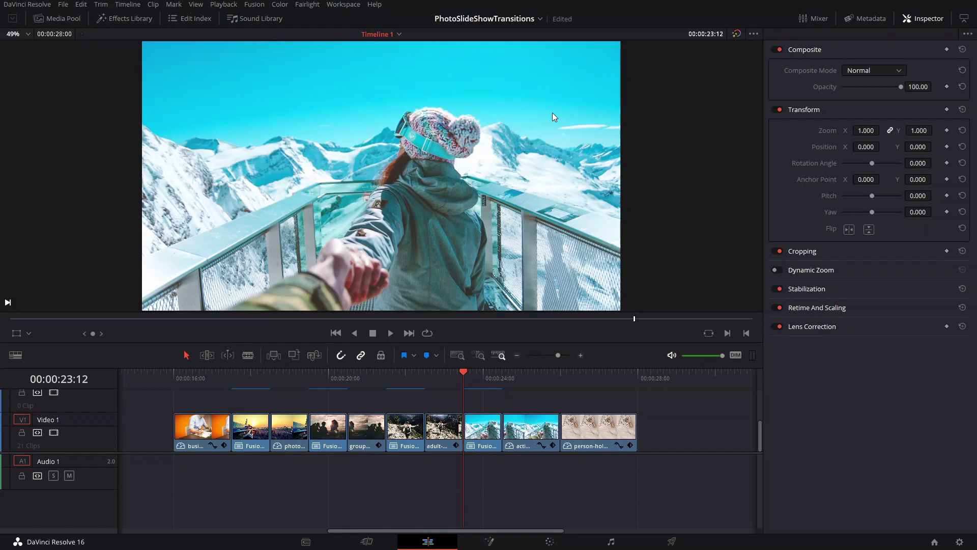
Step: Open the new overlap Fusion clip on the Fusion page and arrange MediaIn1 and Merge1 closer together in the node graph
{"action": "left_click", "coordinate": [489, 422]}
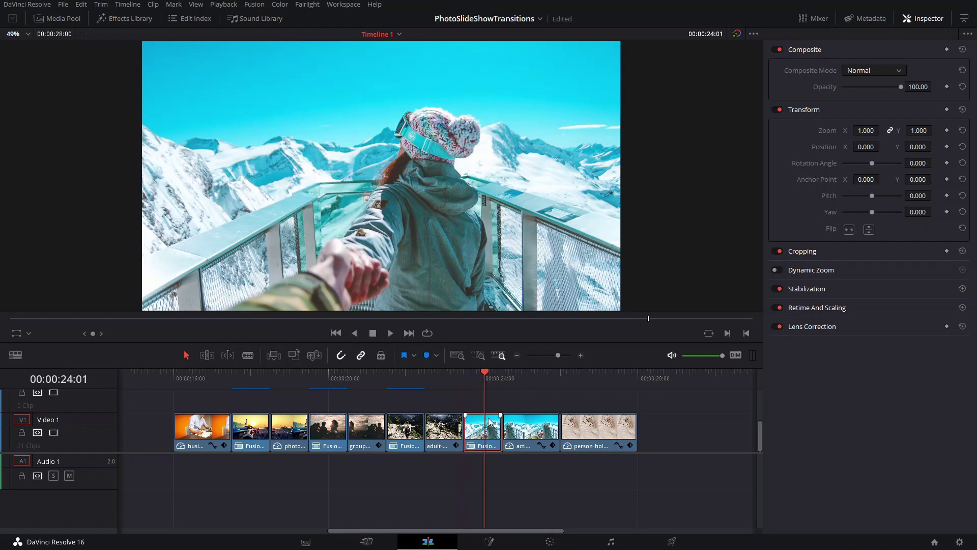
{"action": "left_click", "coordinate": [491, 545]}
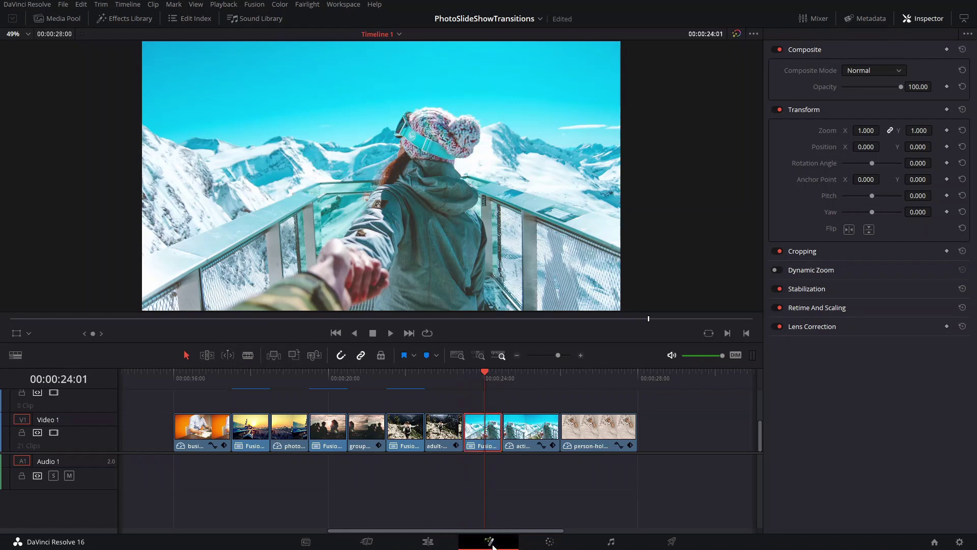
{"action": "left_click_drag", "start_coordinate": [63, 403], "coordinate": [65, 413]}
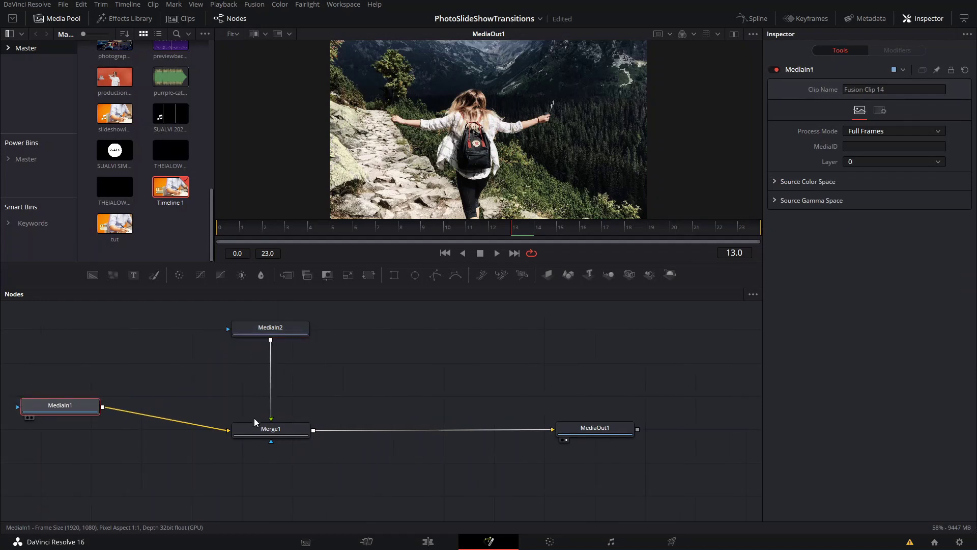
{"action": "left_click_drag", "start_coordinate": [258, 431], "coordinate": [259, 408]}
{"action": "left_click_drag", "start_coordinate": [83, 409], "coordinate": [109, 407]}
{"action": "left_click_drag", "start_coordinate": [265, 405], "coordinate": [284, 417]}
Step: Add an ImagePlane3D after MediaIn2, disconnect both media inputs from Merge1, and place Merge1 near MediaOut1
{"action": "left_click", "coordinate": [288, 334]}
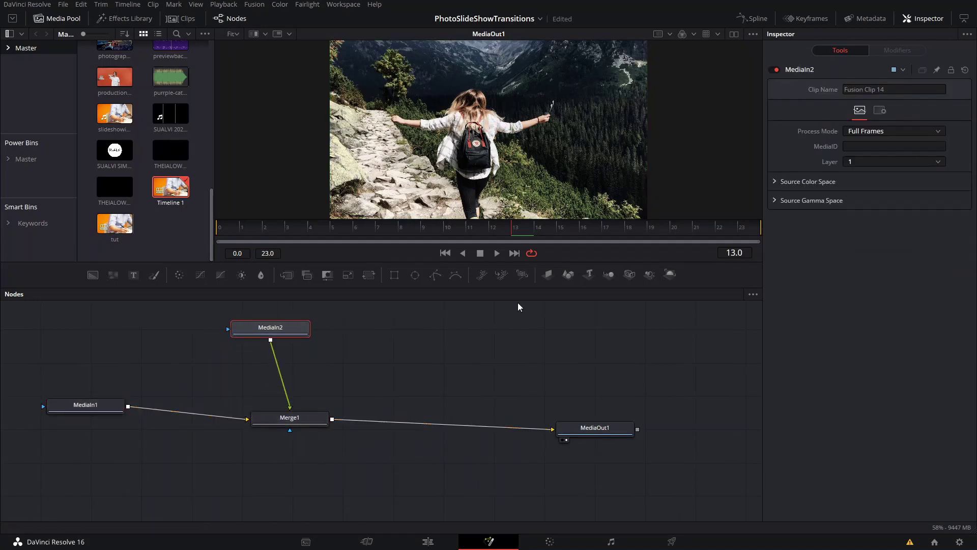
{"action": "left_click", "coordinate": [547, 275]}
{"action": "left_click_drag", "start_coordinate": [285, 329], "coordinate": [190, 328]}
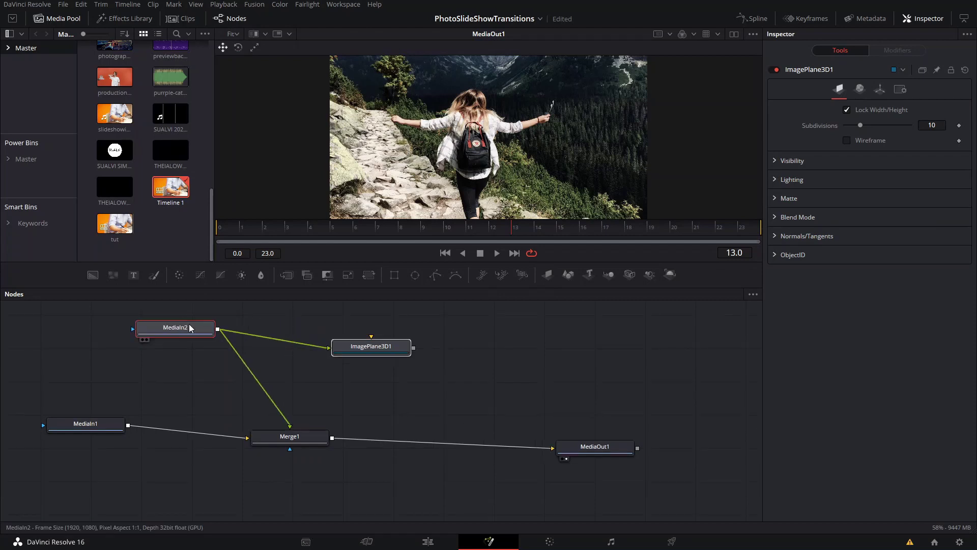
{"action": "left_click", "coordinate": [277, 410]}
{"action": "left_click_drag", "start_coordinate": [362, 350], "coordinate": [251, 369]}
{"action": "left_click_drag", "start_coordinate": [203, 432], "coordinate": [235, 439]}
{"action": "left_click_drag", "start_coordinate": [300, 436], "coordinate": [504, 431]}
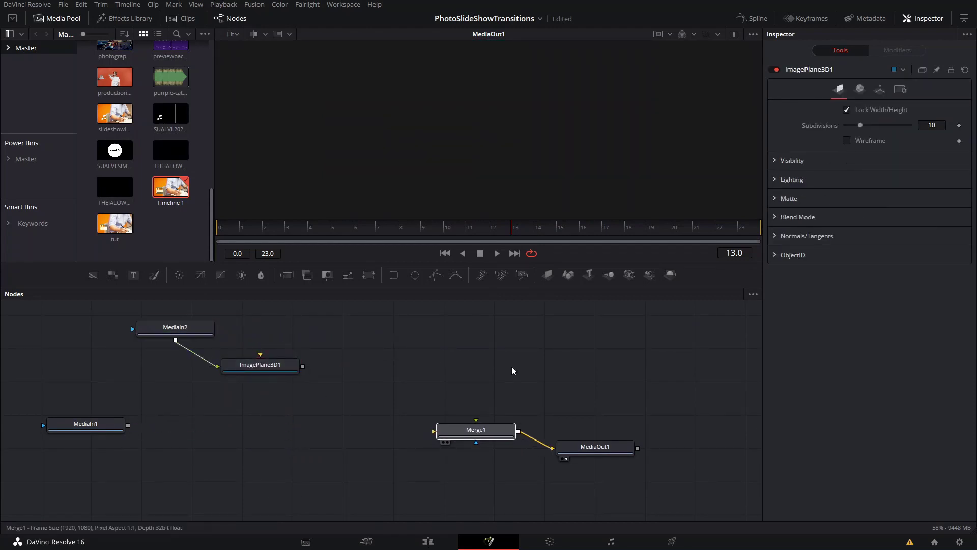
Step: Add a second ImagePlane3D after MediaIn1 and combine both image planes in a Merge3D node
{"action": "left_click", "coordinate": [547, 275]}
{"action": "key", "text": "ctrl+z"}
{"action": "left_click_drag", "start_coordinate": [547, 274], "coordinate": [178, 423]}
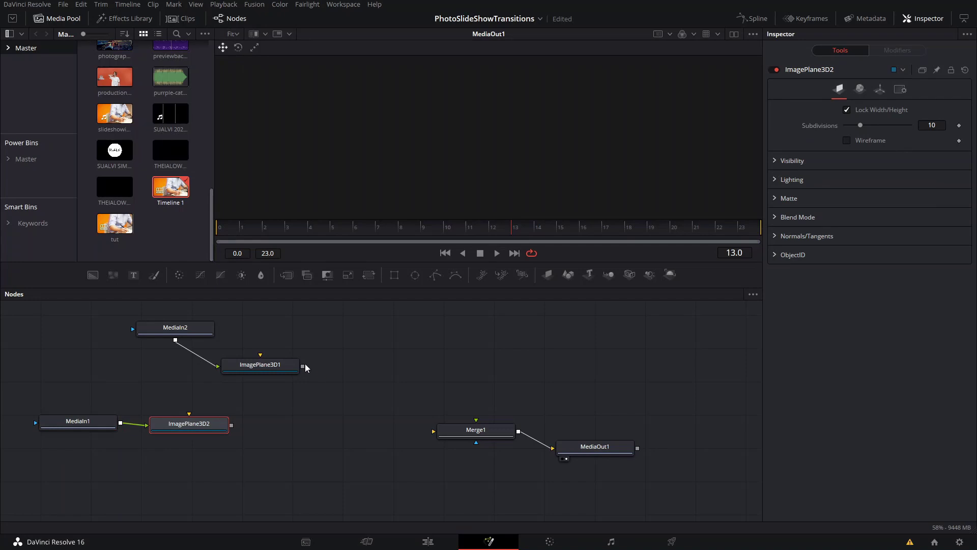
{"action": "left_click_drag", "start_coordinate": [302, 366], "coordinate": [337, 431]}
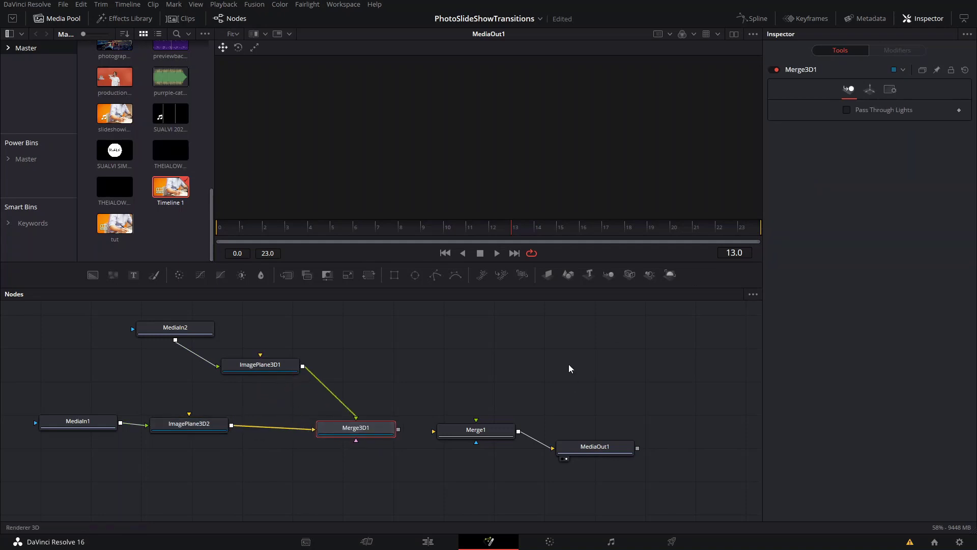
Step: Insert a Renderer3D between Merge3D1 and Merge1, making room by shifting Merge1 toward the output
{"action": "left_click", "coordinate": [630, 274]}
{"action": "left_click_drag", "start_coordinate": [498, 429], "coordinate": [545, 435]}
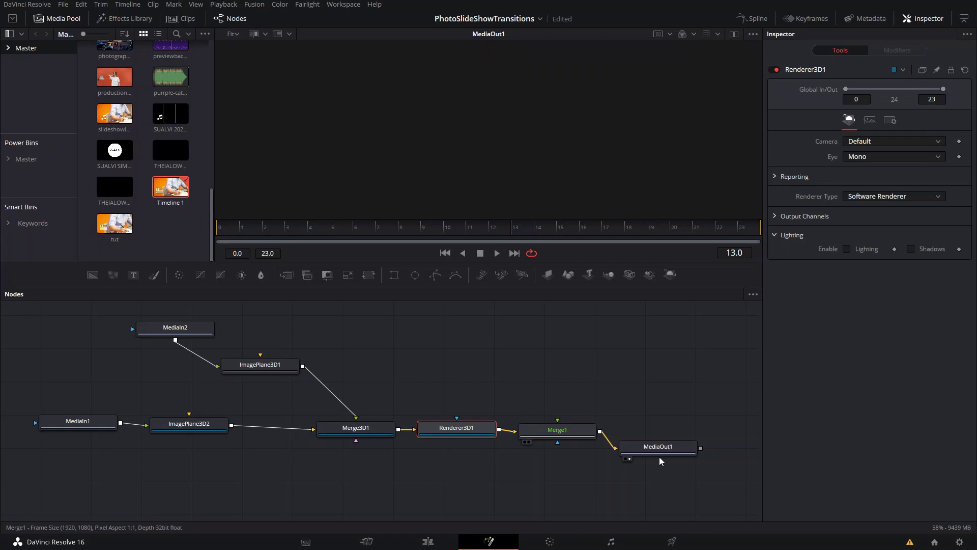
{"action": "left_click", "coordinate": [659, 451]}
Step: Add a Camera3D connected to Merge3D1 and place it above the Renderer3D node
{"action": "left_click", "coordinate": [379, 427]}
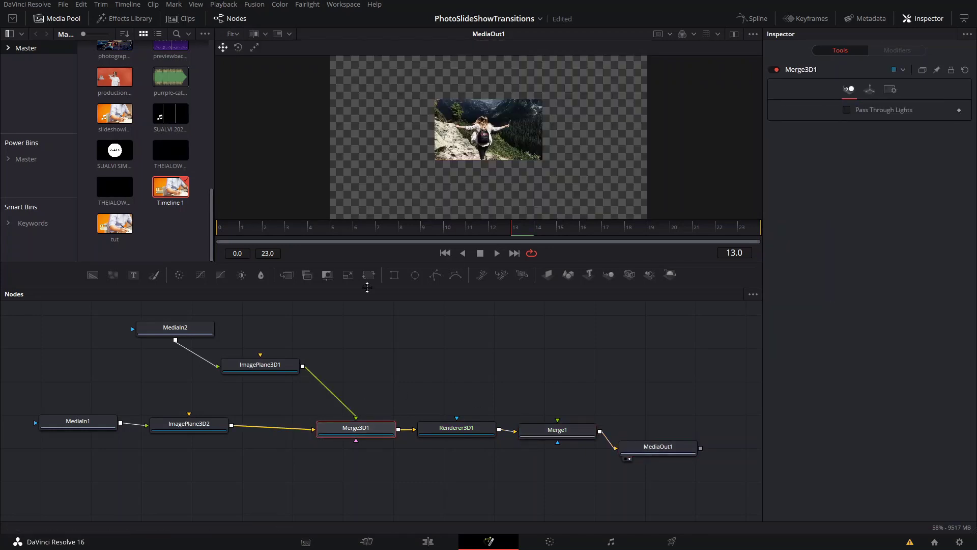
{"action": "left_click", "coordinate": [609, 274]}
{"action": "left_click_drag", "start_coordinate": [257, 458], "coordinate": [493, 353]}
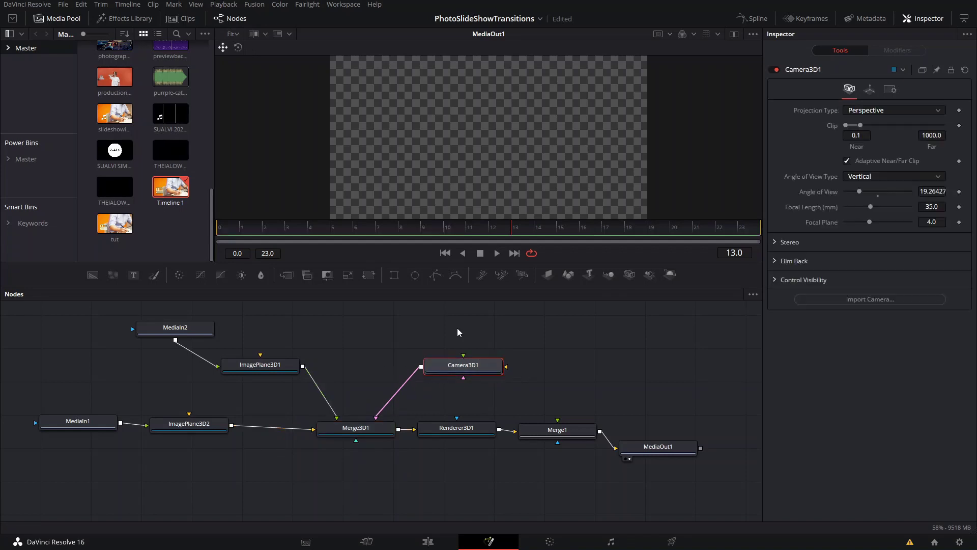
Step: Hide the Media Pool, switch to dual viewers, and show Merge3D1's 3D scene in the first viewer
{"action": "left_click", "coordinate": [62, 20]}
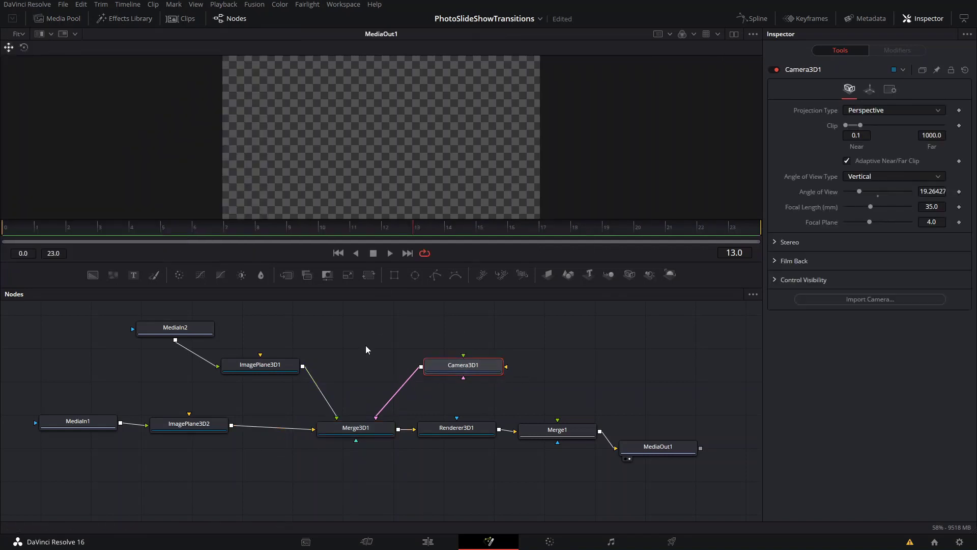
{"action": "left_click", "coordinate": [734, 34]}
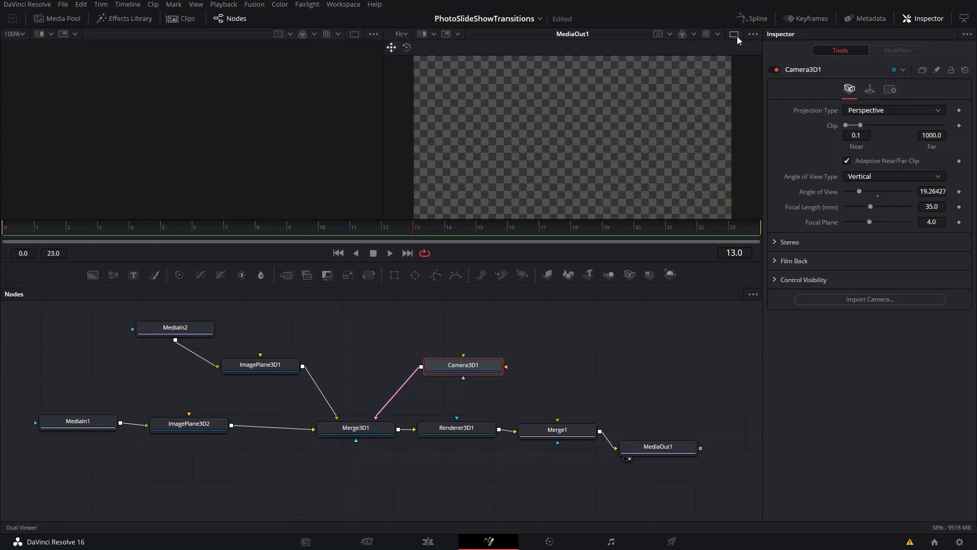
{"action": "left_click", "coordinate": [371, 433]}
{"action": "left_click_drag", "start_coordinate": [371, 433], "coordinate": [353, 431]}
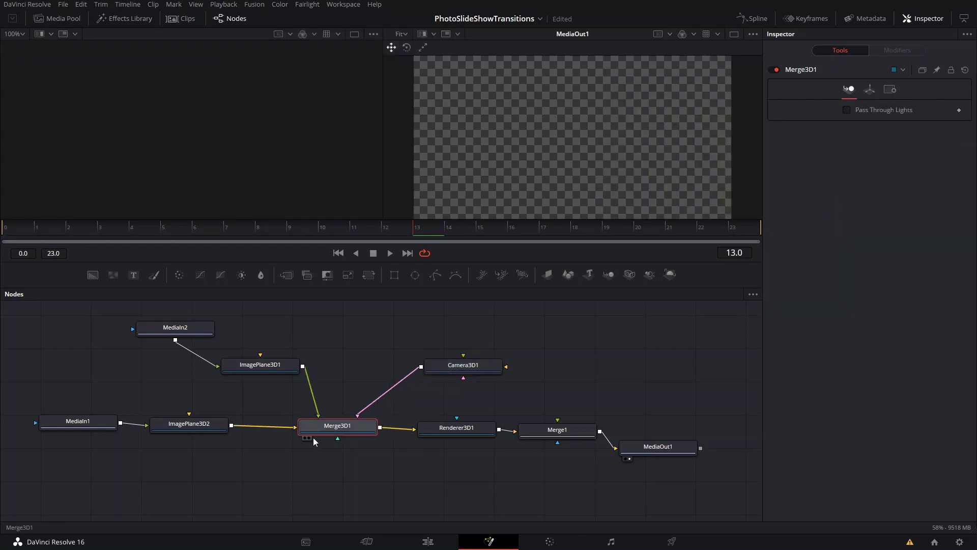
{"action": "key", "text": "1"}
{"action": "left_click_drag", "start_coordinate": [188, 142], "coordinate": [436, 334]}
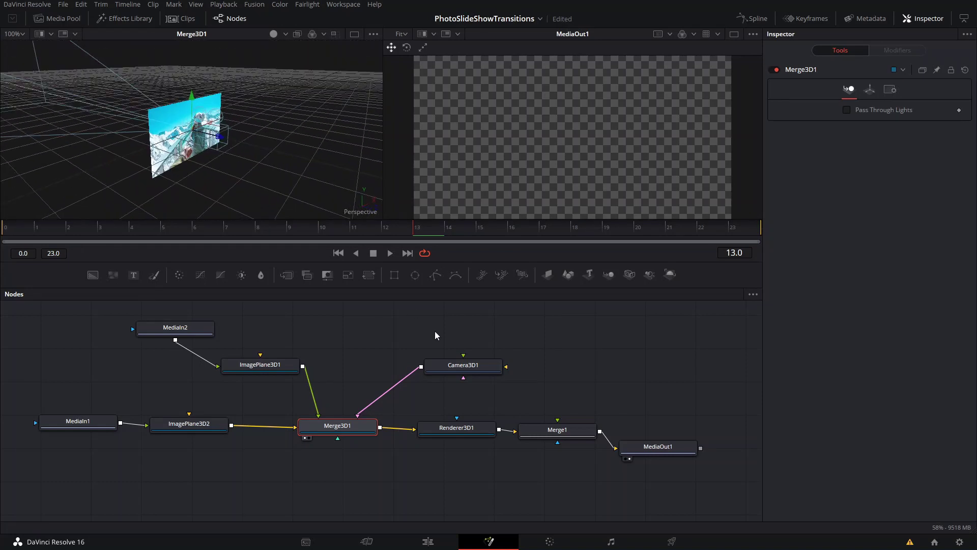
Step: Move Camera3D1 back along Z to about 1.644 so the hiking photo fills the rendered frame
{"action": "left_click", "coordinate": [456, 361]}
{"action": "left_click_drag", "start_coordinate": [229, 145], "coordinate": [477, 240]}
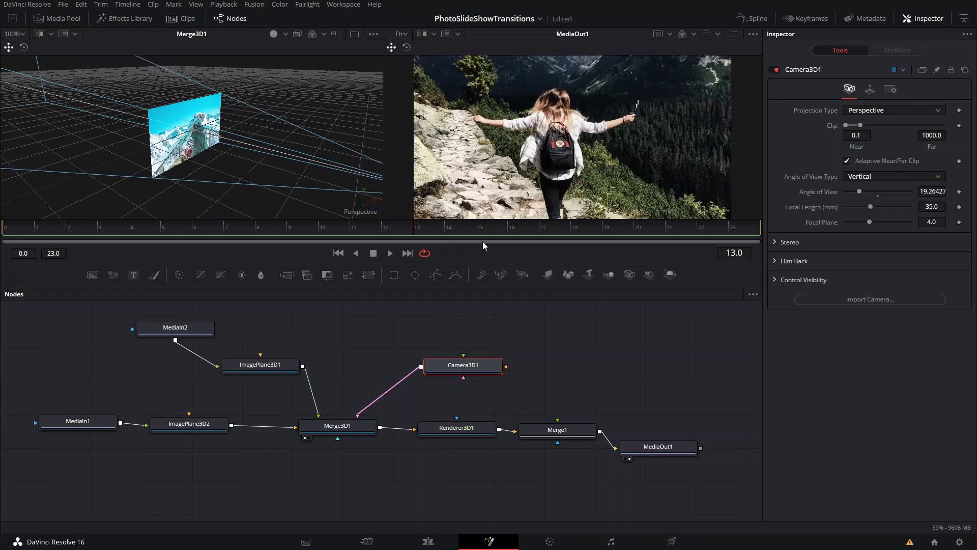
Step: Try to separate the two photo planes by moving ImagePlane3D1 forward along Z
{"action": "left_click_drag", "start_coordinate": [199, 147], "coordinate": [121, 82]}
{"action": "scroll", "coordinate": [258, 172], "scroll_direction": "up", "scroll_amount": 3}
{"action": "scroll", "coordinate": [259, 172], "scroll_direction": "down", "scroll_amount": 2}
{"action": "left_click_drag", "start_coordinate": [142, 136], "coordinate": [275, 153]}
{"action": "scroll", "coordinate": [572, 160], "scroll_direction": "down", "scroll_amount": 4}
{"action": "left_click", "coordinate": [281, 365]}
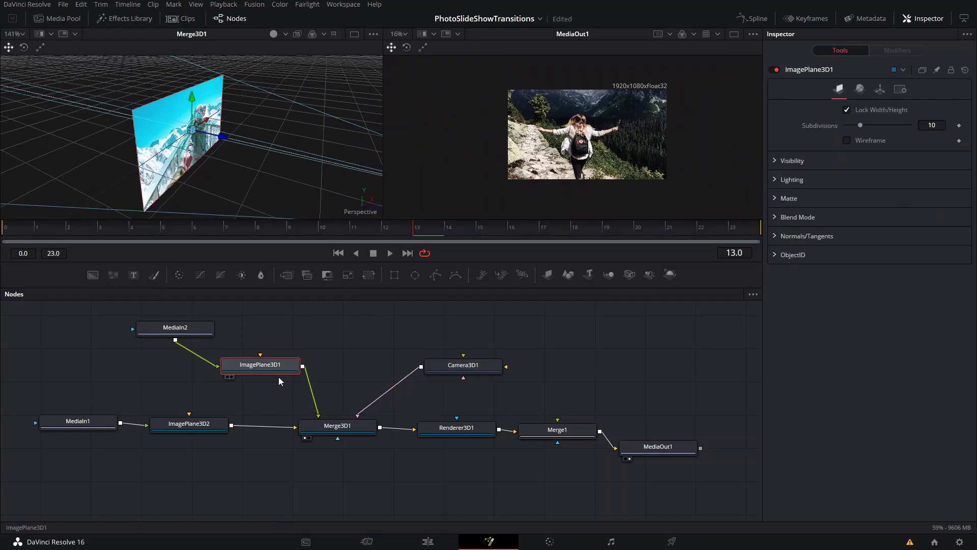
{"action": "left_click_drag", "start_coordinate": [223, 140], "coordinate": [278, 148]}
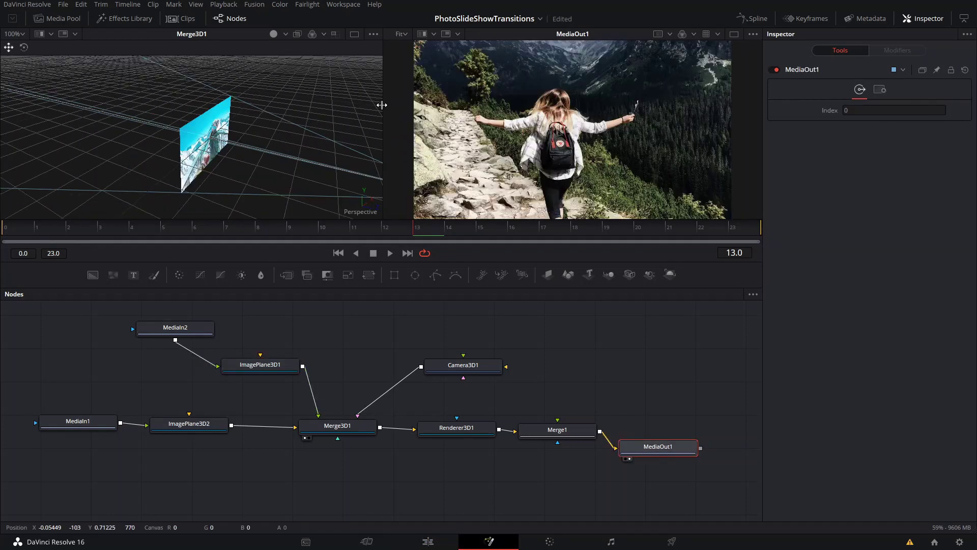
Step: Move ImagePlane3D2 back along Z so the snowy mountain photo sits well behind the hiking photo
{"action": "mouse_move", "coordinate": [381, 105]}
{"action": "left_mouse_down"}
{"action": "mouse_move", "coordinate": [407, 110]}
{"action": "mouse_move", "coordinate": [396, 117]}
{"action": "left_mouse_up"}
{"action": "left_click_drag", "start_coordinate": [265, 153], "coordinate": [143, 153]}
{"action": "scroll", "coordinate": [505, 144], "scroll_direction": "down", "scroll_amount": 1}
{"action": "left_click", "coordinate": [191, 418]}
{"action": "left_click_drag", "start_coordinate": [292, 164], "coordinate": [303, 119]}
{"action": "left_click_drag", "start_coordinate": [189, 103], "coordinate": [207, 201]}
{"action": "scroll", "coordinate": [227, 105], "scroll_direction": "up", "scroll_amount": 1}
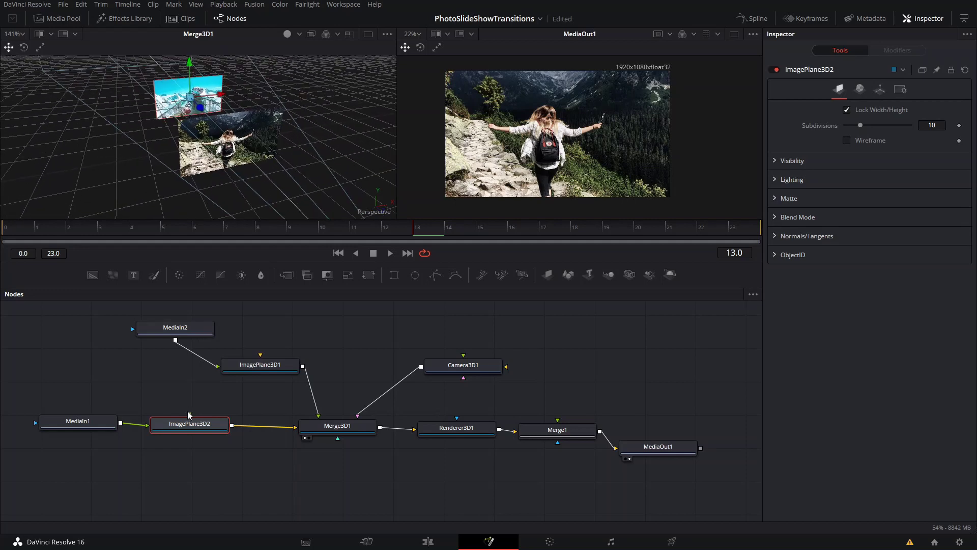
Step: Lower ImagePlane3D1's pivot Y to about -0.2784, near the bottom edge of the hiking photo
{"action": "left_click", "coordinate": [268, 366]}
{"action": "scroll", "coordinate": [246, 146], "scroll_direction": "up", "scroll_amount": 2}
{"action": "left_click_drag", "start_coordinate": [247, 146], "coordinate": [206, 162]}
{"action": "scroll", "coordinate": [206, 162], "scroll_direction": "up", "scroll_amount": 1}
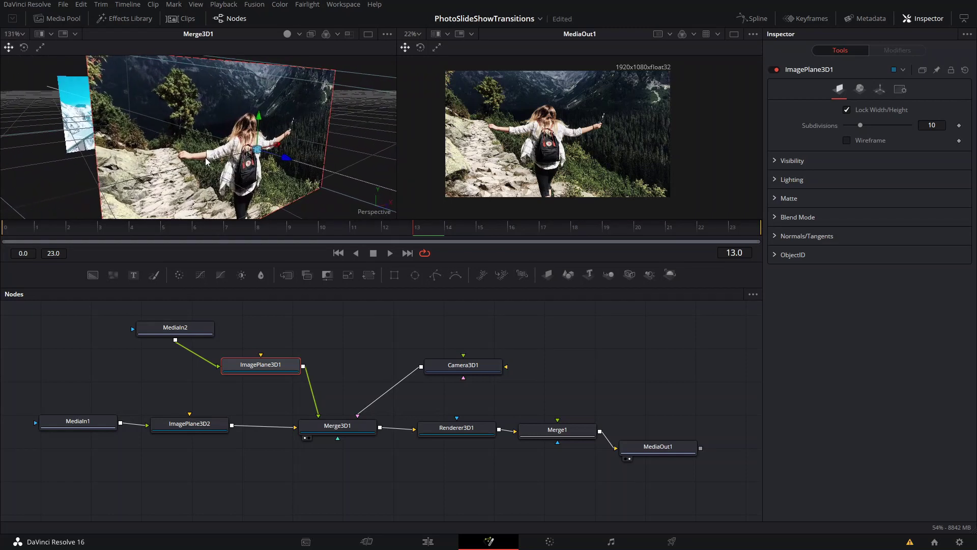
{"action": "left_click", "coordinate": [877, 94]}
{"action": "left_click", "coordinate": [777, 259]}
{"action": "left_click_drag", "start_coordinate": [381, 170], "coordinate": [375, 132]}
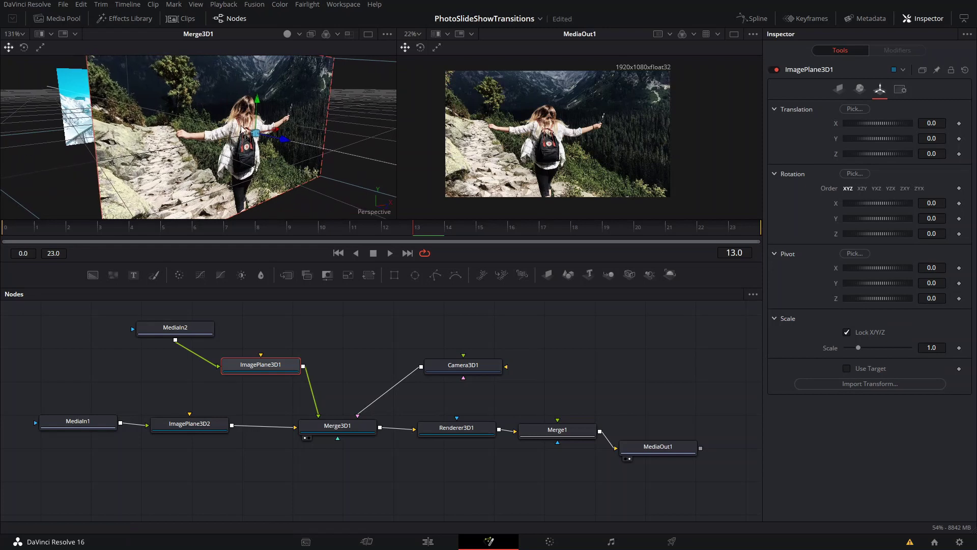
{"action": "left_click_drag", "start_coordinate": [320, 168], "coordinate": [345, 132]}
{"action": "mouse_move", "coordinate": [894, 288]}
{"action": "left_mouse_down"}
{"action": "mouse_move", "coordinate": [882, 284]}
{"action": "mouse_move", "coordinate": [900, 288]}
{"action": "left_mouse_up"}
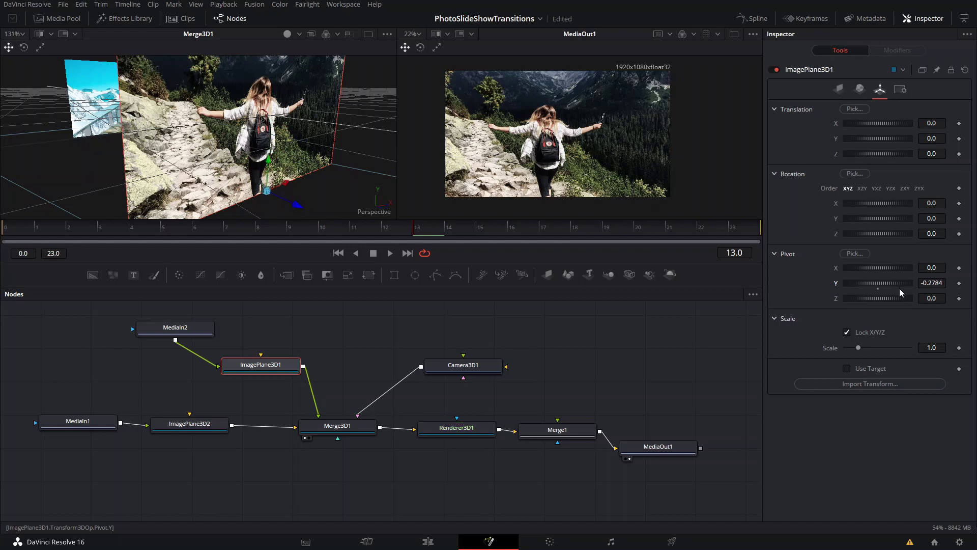
Step: Using the Front view, align ImagePlane3D1's pivot exactly with the photo's bottom edge at Y -0.2809, then return to Perspective view
{"action": "right_click", "coordinate": [375, 213]}
{"action": "left_click", "coordinate": [403, 255]}
{"action": "scroll", "coordinate": [192, 173], "scroll_direction": "up", "scroll_amount": 2}
{"action": "left_click_drag", "start_coordinate": [192, 177], "coordinate": [196, 66]}
{"action": "scroll", "coordinate": [192, 125], "scroll_direction": "up", "scroll_amount": 1}
{"action": "scroll", "coordinate": [209, 92], "scroll_direction": "up", "scroll_amount": 1}
{"action": "left_click_drag", "start_coordinate": [210, 154], "coordinate": [249, 85]}
{"action": "scroll", "coordinate": [250, 85], "scroll_direction": "down", "scroll_amount": 1}
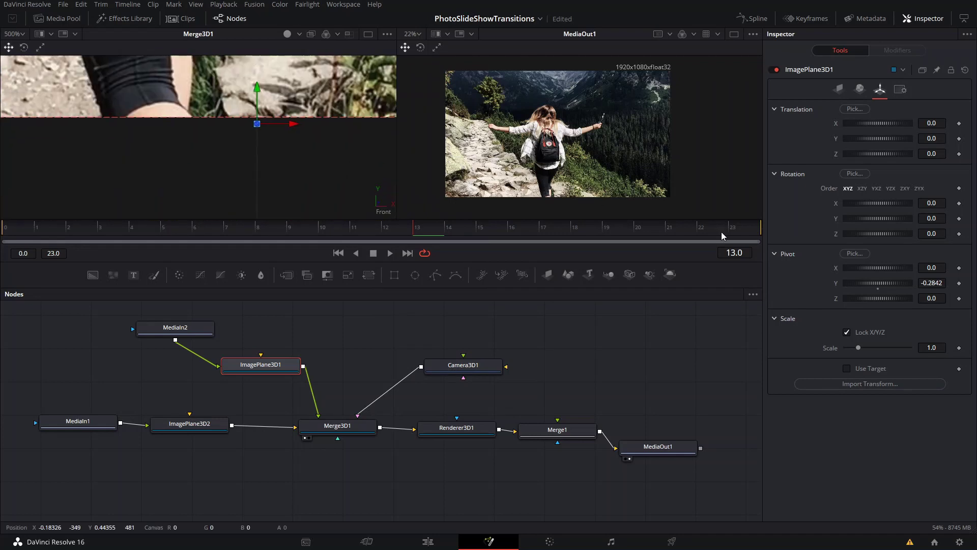
{"action": "left_click_drag", "start_coordinate": [870, 287], "coordinate": [871, 286]}
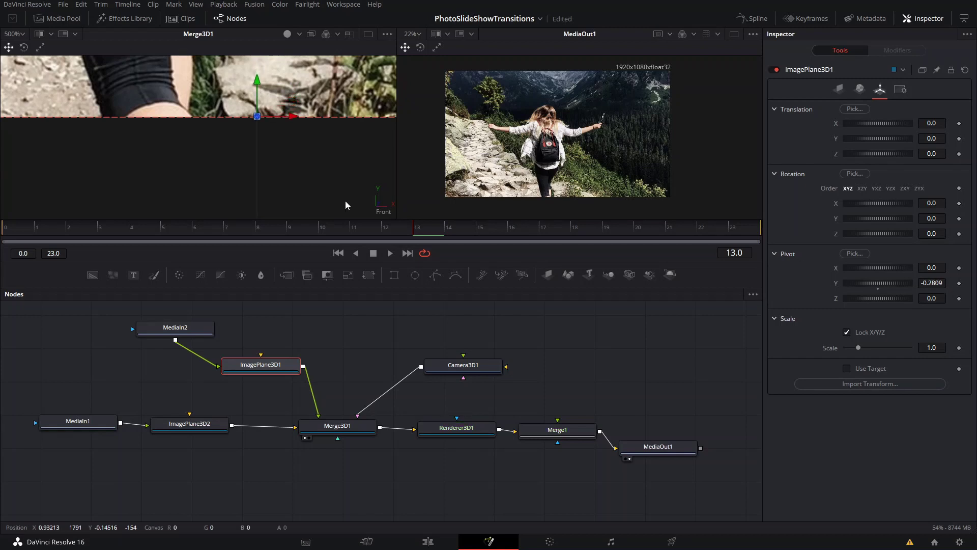
{"action": "key", "text": "minus"}
{"action": "right_click", "coordinate": [388, 210]}
{"action": "left_click", "coordinate": [413, 244]}
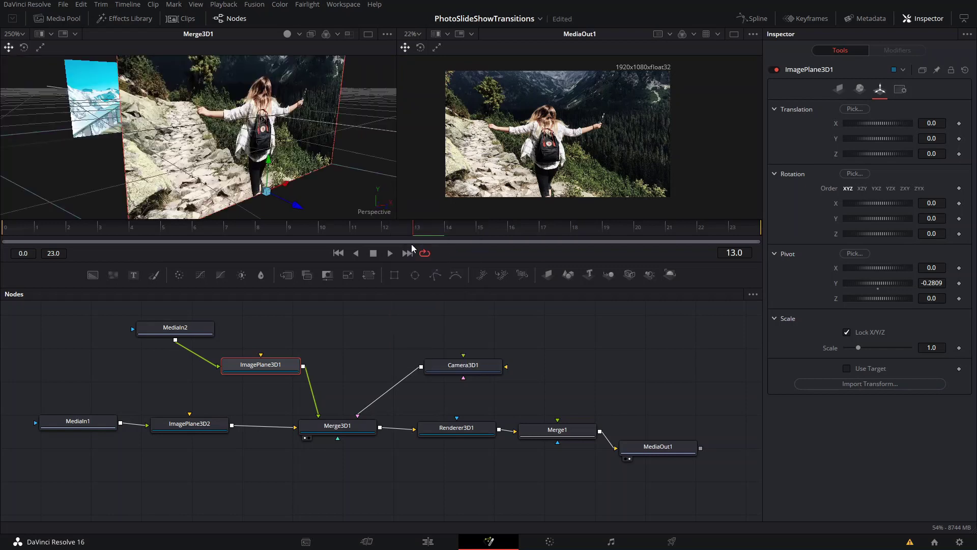
Step: At frame 4, keyframe all translation values of Camera3D1 with Animate Translate Group
{"action": "scroll", "coordinate": [257, 148], "scroll_direction": "down", "scroll_amount": 2}
{"action": "scroll", "coordinate": [306, 166], "scroll_direction": "down", "scroll_amount": 2}
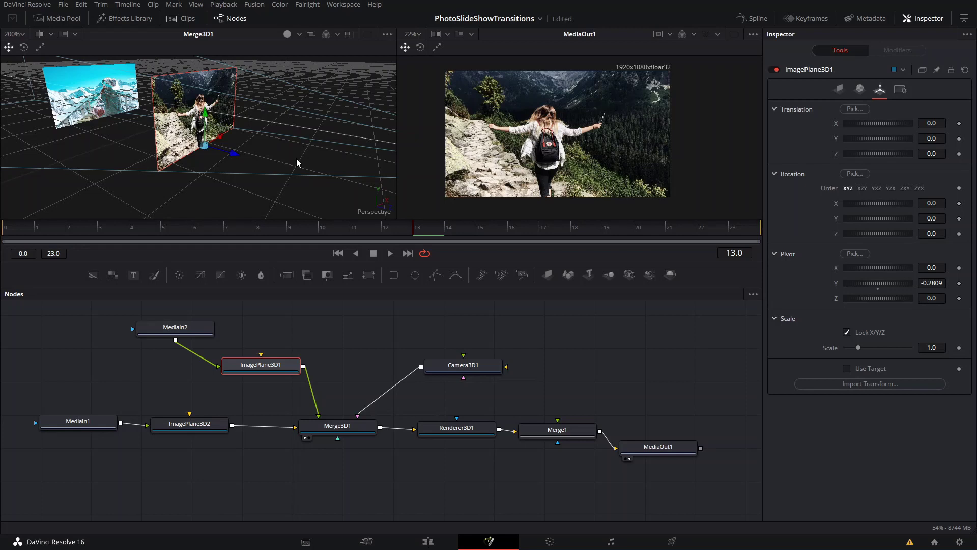
{"action": "scroll", "coordinate": [296, 157], "scroll_direction": "down", "scroll_amount": 3}
{"action": "left_click", "coordinate": [147, 231]}
{"action": "left_click", "coordinate": [159, 235]}
{"action": "left_click", "coordinate": [136, 233]}
{"action": "left_click", "coordinate": [489, 366]}
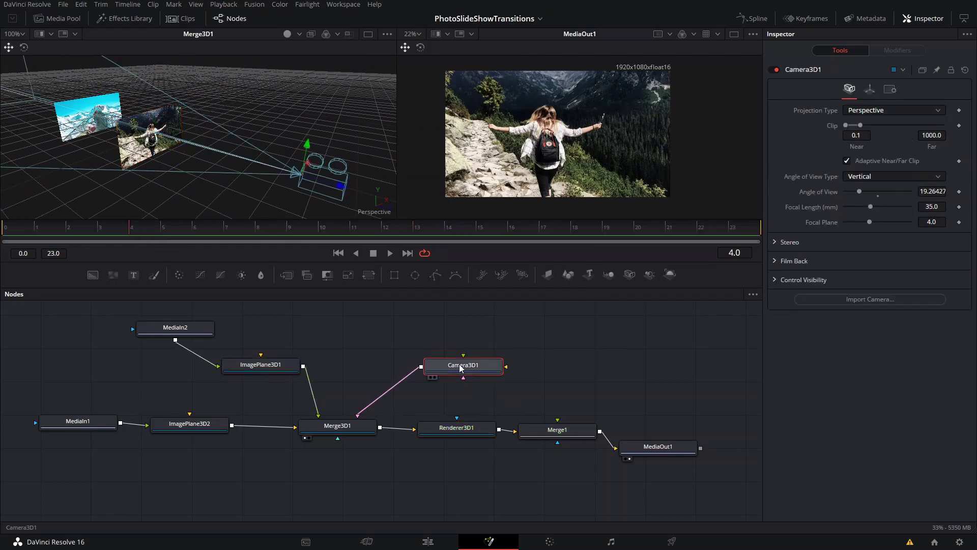
{"action": "left_click", "coordinate": [869, 95]}
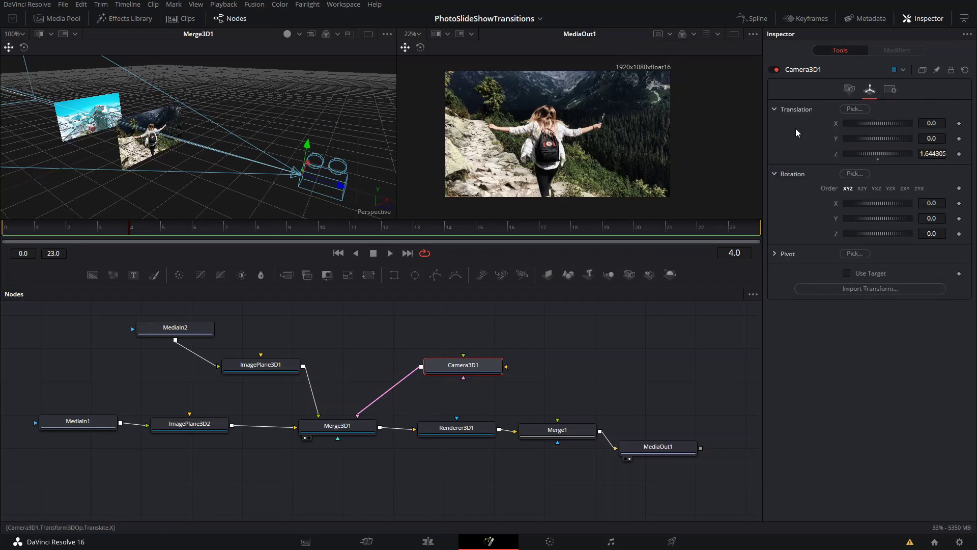
{"action": "right_click", "coordinate": [809, 134]}
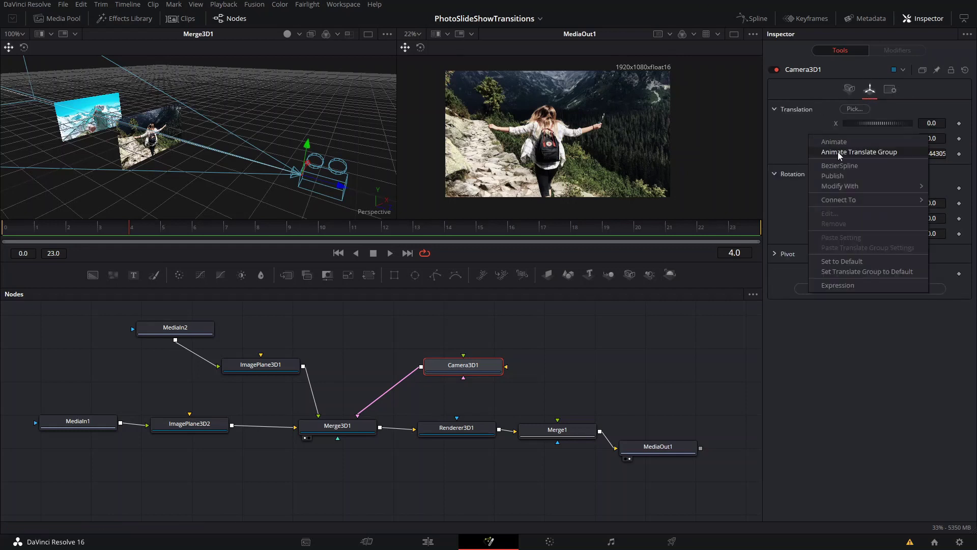
{"action": "left_click", "coordinate": [837, 152]}
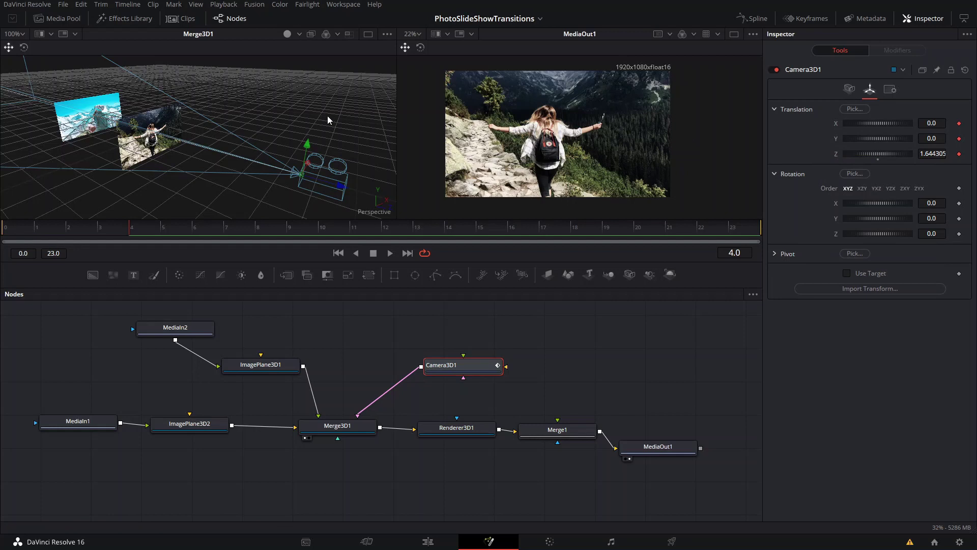
Step: At frame 16, set Camera3D1's Z translation to 0 to keyframe its forward move through the hiking photo
{"action": "left_click_drag", "start_coordinate": [276, 110], "coordinate": [387, 124]}
{"action": "left_click", "coordinate": [516, 228]}
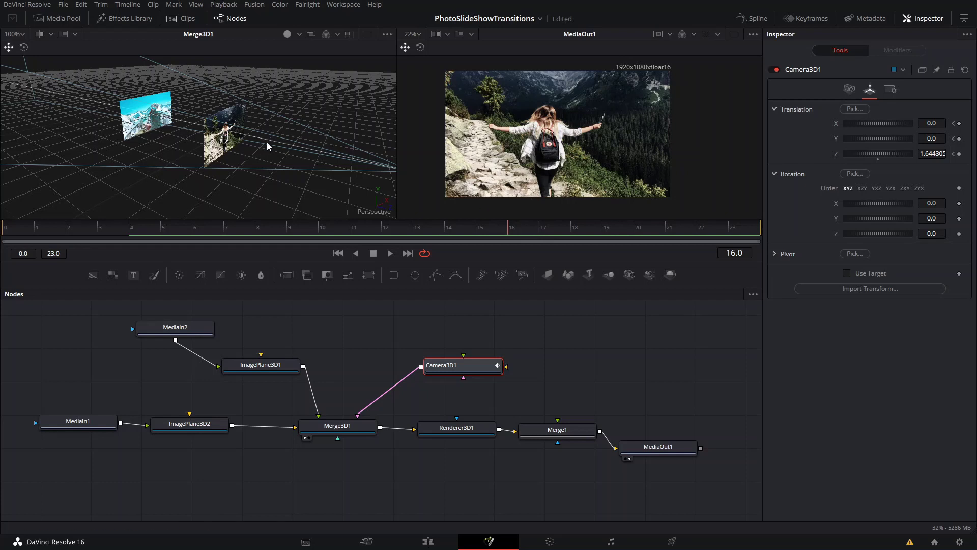
{"action": "left_click_drag", "start_coordinate": [268, 146], "coordinate": [204, 133]}
{"action": "left_click", "coordinate": [931, 153]}
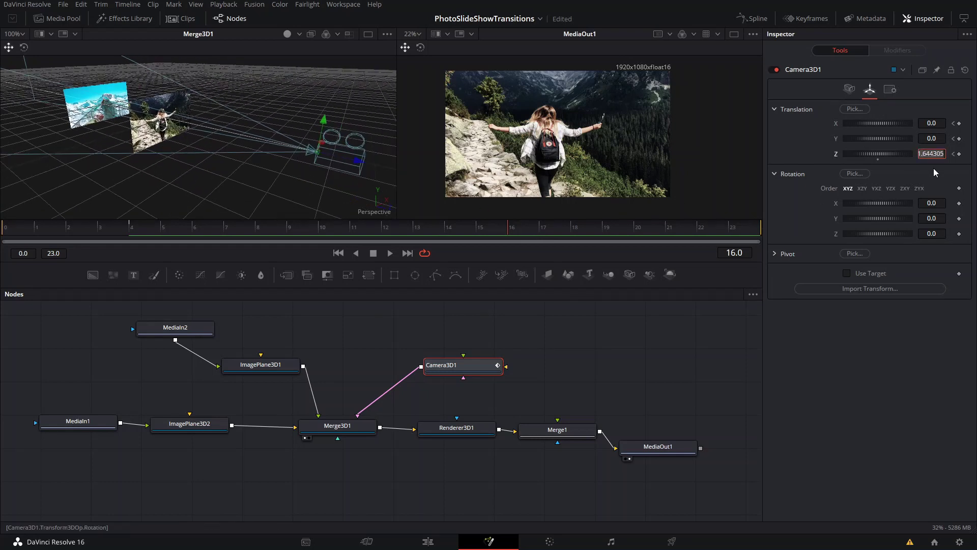
{"action": "type", "text": "0"}
{"action": "key", "text": "Tab"}
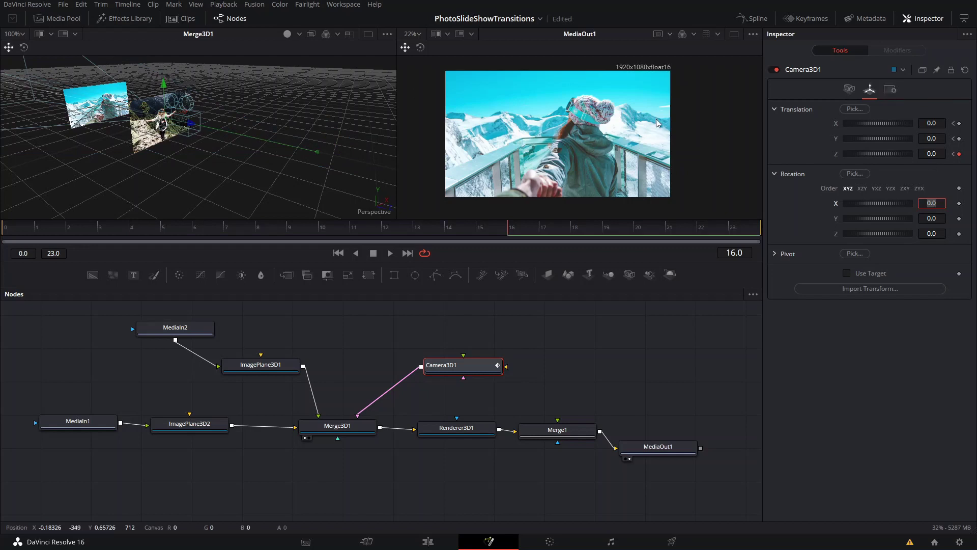
Step: Move ImagePlane3D2 back to Z -1.65215 so the snowy photo fills the camera frame, then keyframe its translation at frame 16 with Animate Translate Group
{"action": "left_click_drag", "start_coordinate": [310, 91], "coordinate": [218, 186]}
{"action": "scroll", "coordinate": [227, 157], "scroll_direction": "up", "scroll_amount": 3}
{"action": "left_click_drag", "start_coordinate": [230, 146], "coordinate": [153, 138]}
{"action": "left_click_drag", "start_coordinate": [269, 128], "coordinate": [234, 139]}
{"action": "scroll", "coordinate": [243, 114], "scroll_direction": "up", "scroll_amount": 2}
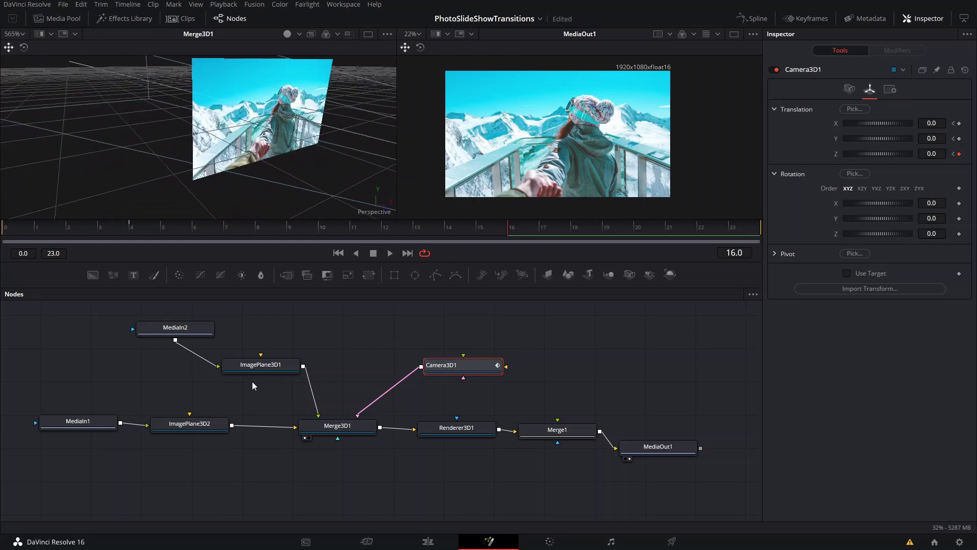
{"action": "left_click", "coordinate": [254, 367]}
{"action": "left_click_drag", "start_coordinate": [311, 144], "coordinate": [277, 168]}
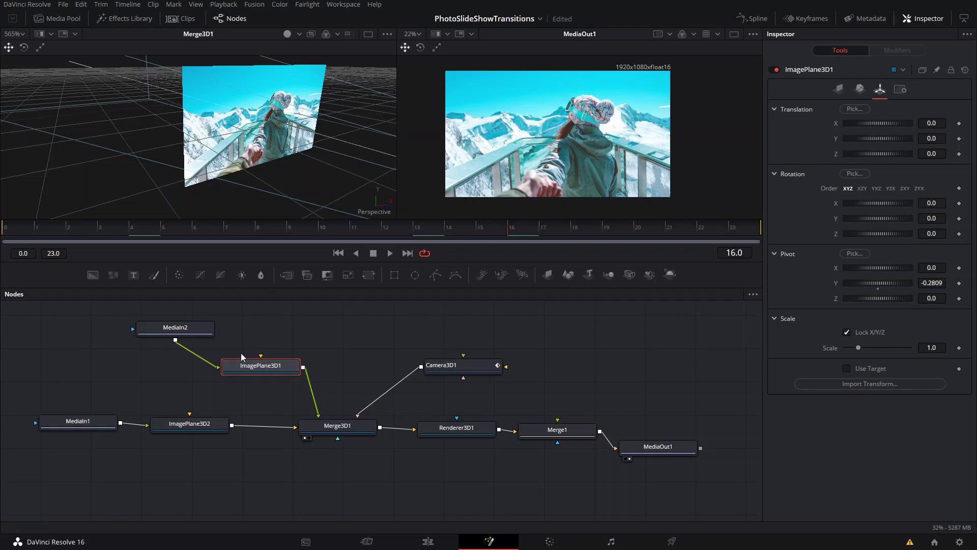
{"action": "left_click", "coordinate": [202, 420]}
{"action": "left_click_drag", "start_coordinate": [251, 123], "coordinate": [233, 146]}
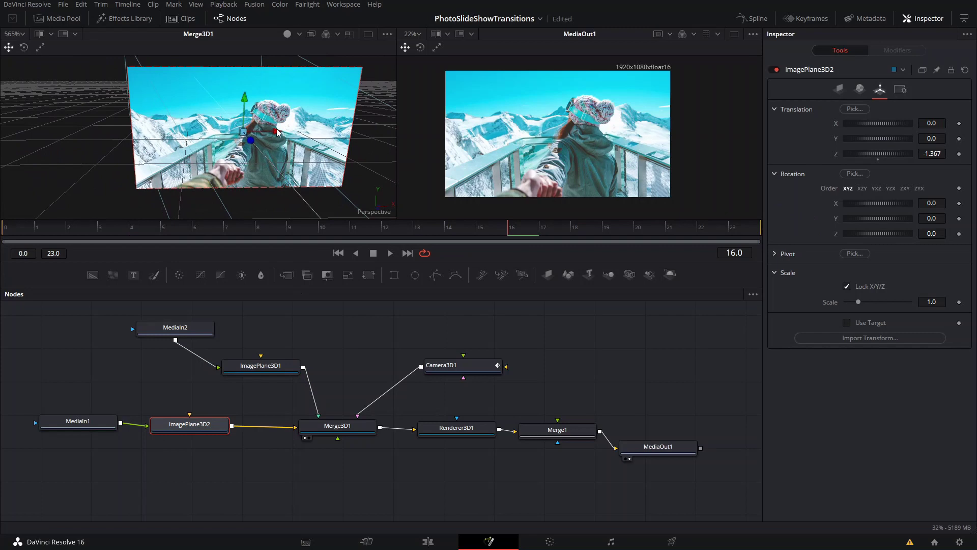
{"action": "left_click_drag", "start_coordinate": [336, 123], "coordinate": [227, 136]}
{"action": "left_click_drag", "start_coordinate": [135, 130], "coordinate": [100, 23]}
{"action": "scroll", "coordinate": [103, 127], "scroll_direction": "up", "scroll_amount": 3}
{"action": "left_click_drag", "start_coordinate": [75, 123], "coordinate": [232, 150]}
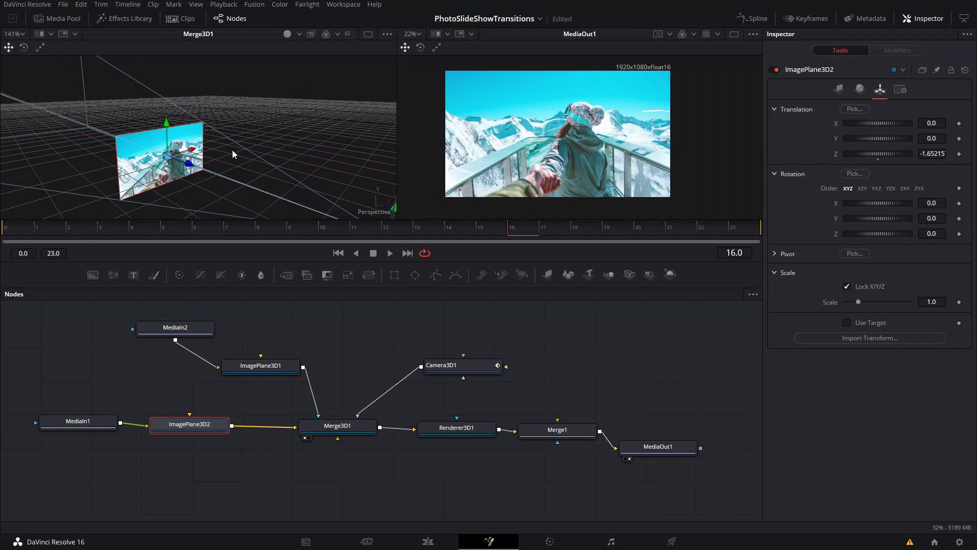
{"action": "right_click", "coordinate": [814, 145]}
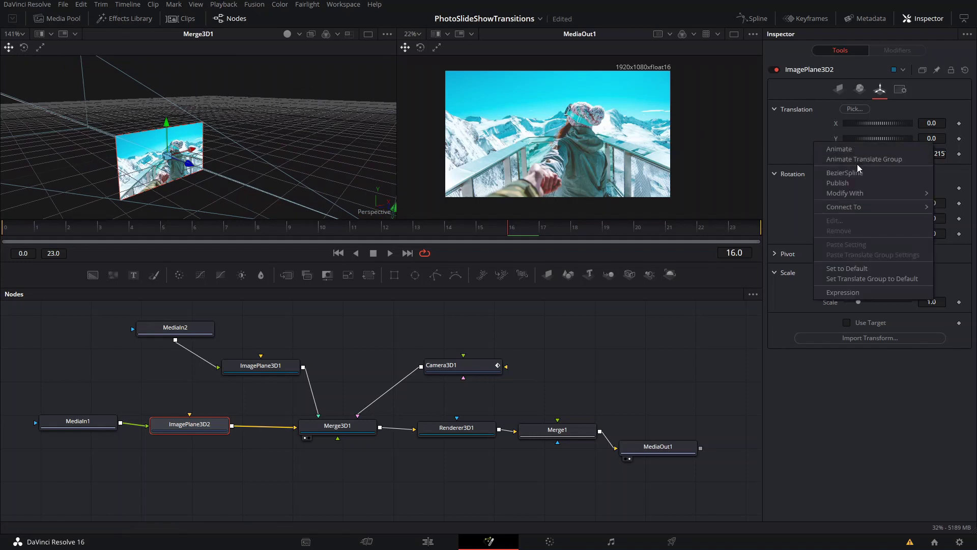
{"action": "left_click", "coordinate": [859, 160]}
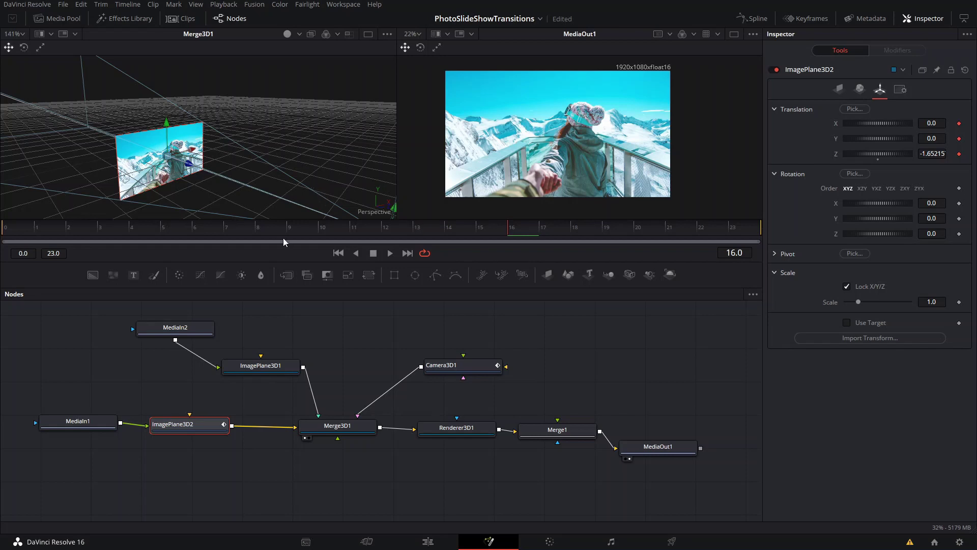
Step: At frame 8, keyframe all rotation values of ImagePlane3D1
{"action": "left_click_drag", "start_coordinate": [124, 233], "coordinate": [221, 228]}
{"action": "scroll", "coordinate": [260, 150], "scroll_direction": "down", "scroll_amount": 3}
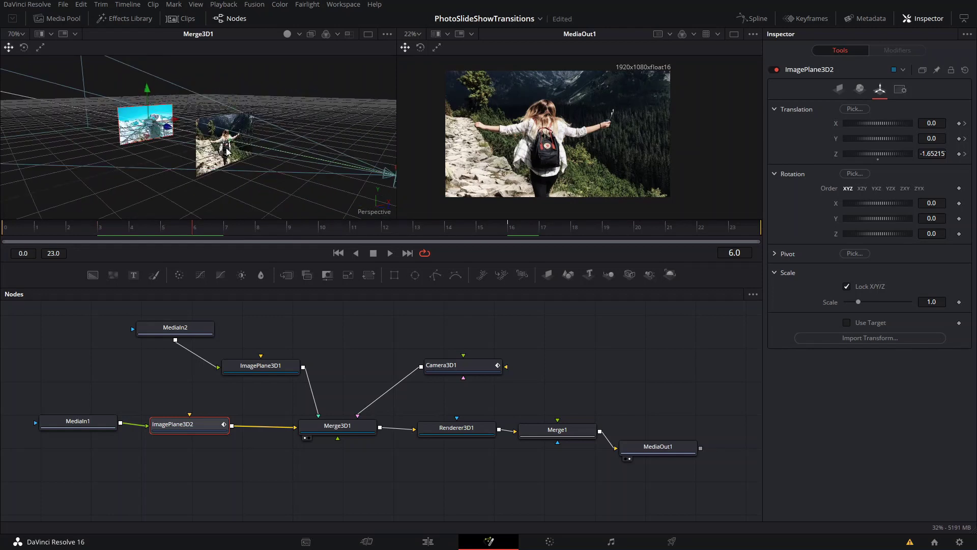
{"action": "left_click", "coordinate": [247, 373]}
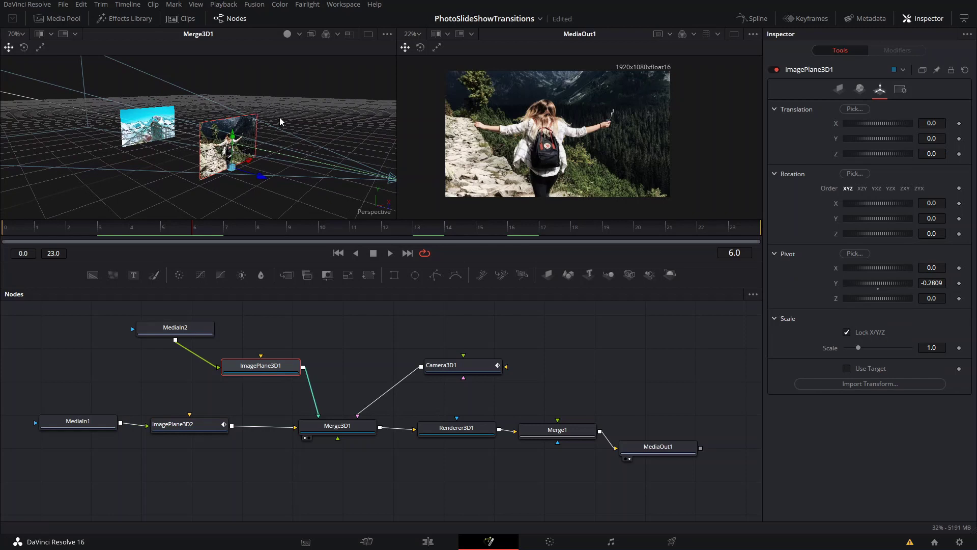
{"action": "left_click_drag", "start_coordinate": [219, 230], "coordinate": [264, 238]}
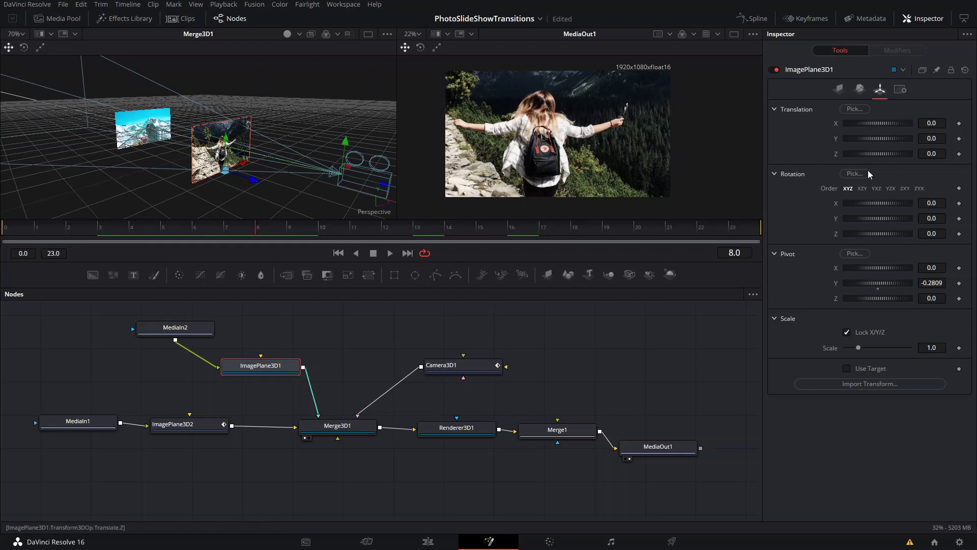
{"action": "right_click", "coordinate": [818, 200]}
{"action": "left_click", "coordinate": [852, 219]}
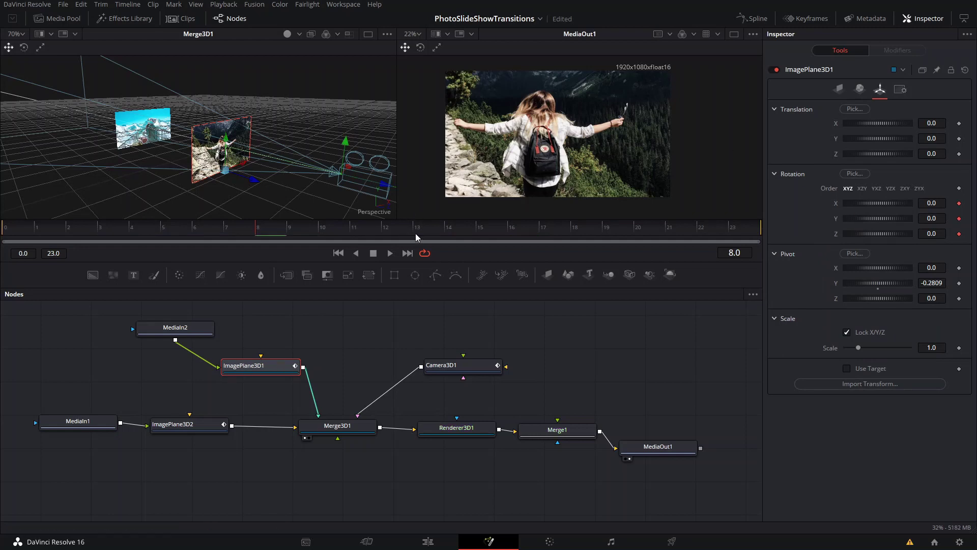
Step: At frame 13, set ImagePlane3D1's X rotation to -90 so the hiking photo falls flat
{"action": "left_click", "coordinate": [440, 368]}
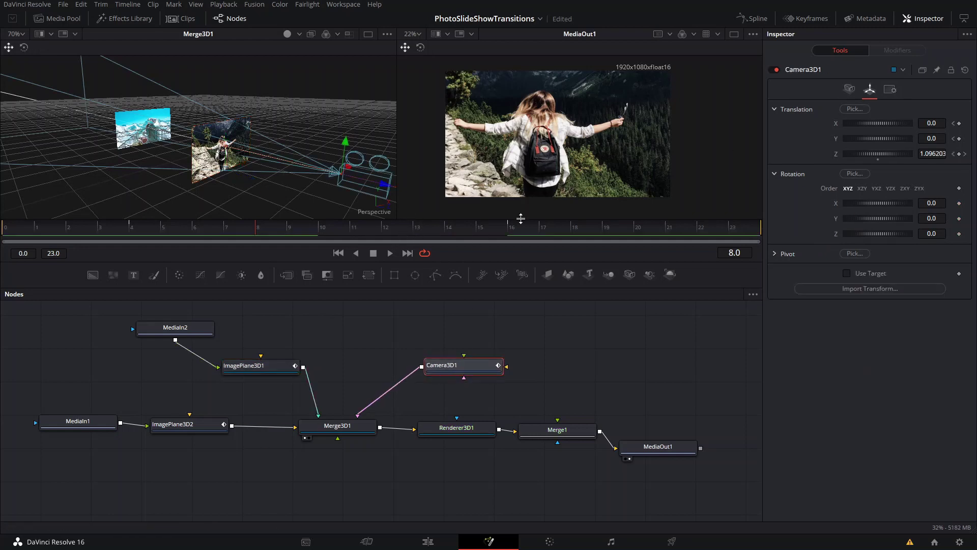
{"action": "left_click", "coordinate": [264, 372]}
{"action": "left_click", "coordinate": [417, 233]}
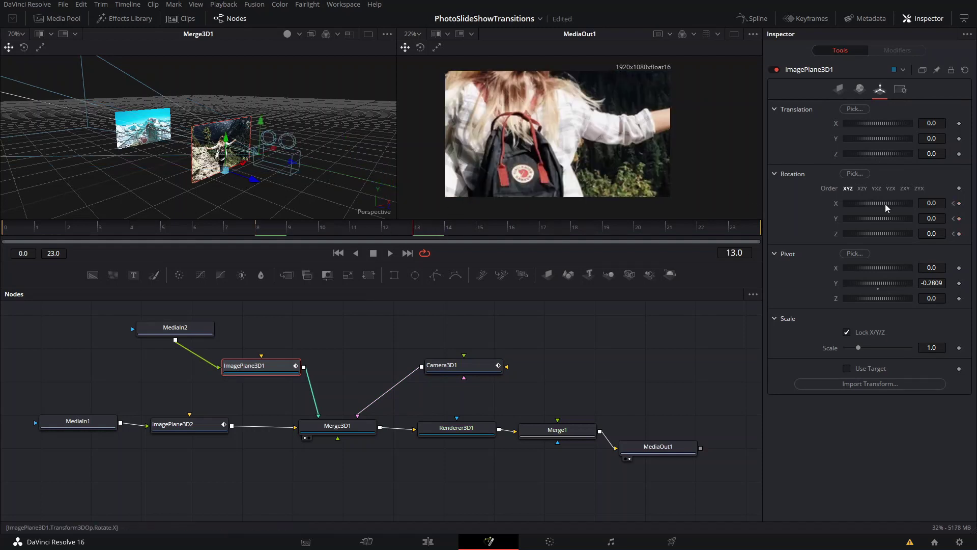
{"action": "left_click_drag", "start_coordinate": [884, 200], "coordinate": [865, 197]}
{"action": "left_click", "coordinate": [926, 203]}
{"action": "type", "text": "-90"}
{"action": "key", "text": "Return"}
{"action": "left_click", "coordinate": [595, 358]}
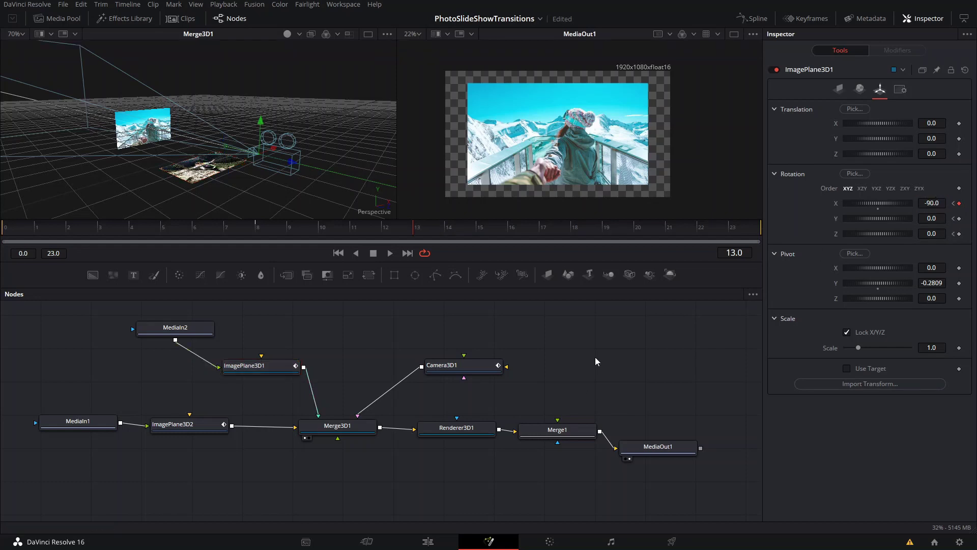
Step: At frame 10, bring ImagePlane3D2 forward to about Z -0.80652 so the snowy photo covers the gap above the hiking photo
{"action": "left_click_drag", "start_coordinate": [144, 113], "coordinate": [383, 79]}
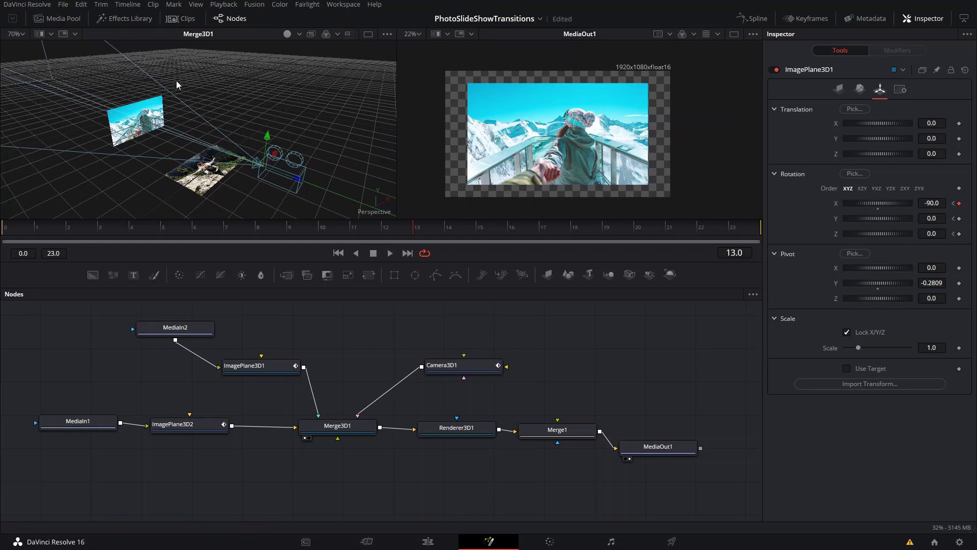
{"action": "left_click_drag", "start_coordinate": [176, 80], "coordinate": [229, 89]}
{"action": "scroll", "coordinate": [220, 158], "scroll_direction": "up", "scroll_amount": 3}
{"action": "scroll", "coordinate": [196, 145], "scroll_direction": "down", "scroll_amount": 3}
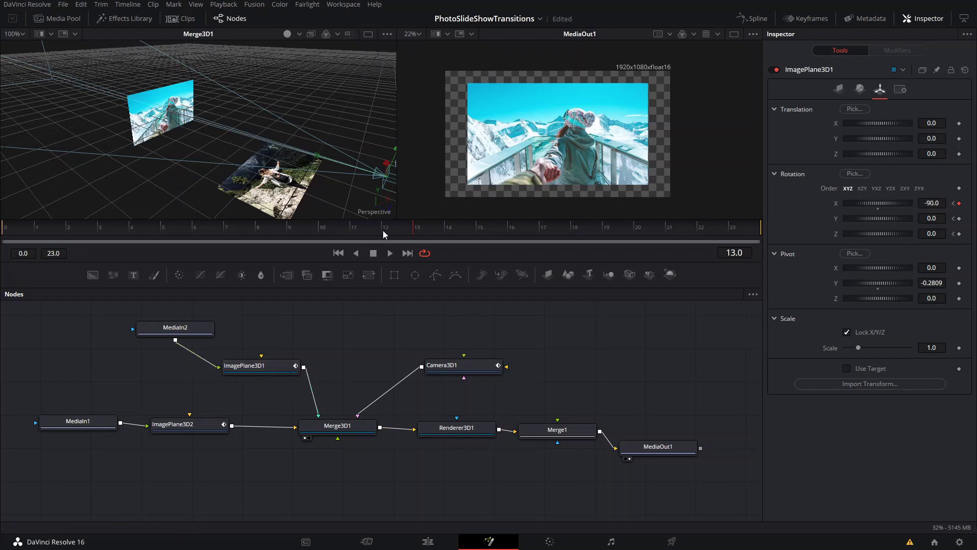
{"action": "left_click", "coordinate": [175, 422]}
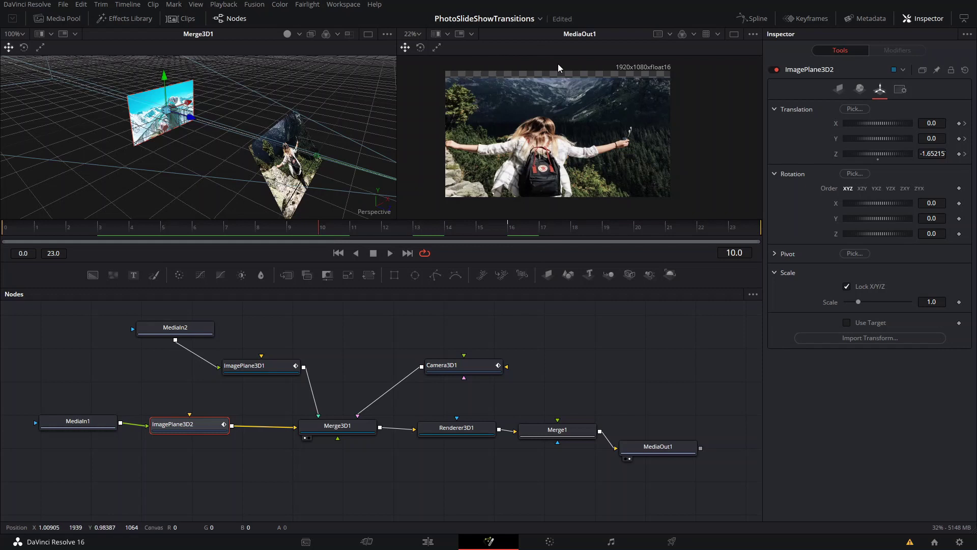
{"action": "left_click", "coordinate": [288, 231]}
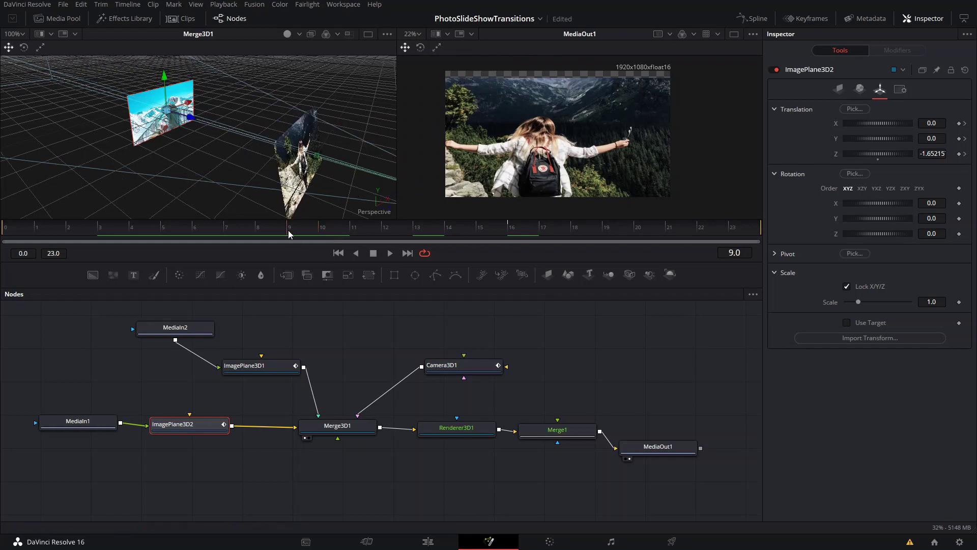
{"action": "left_click", "coordinate": [317, 231]}
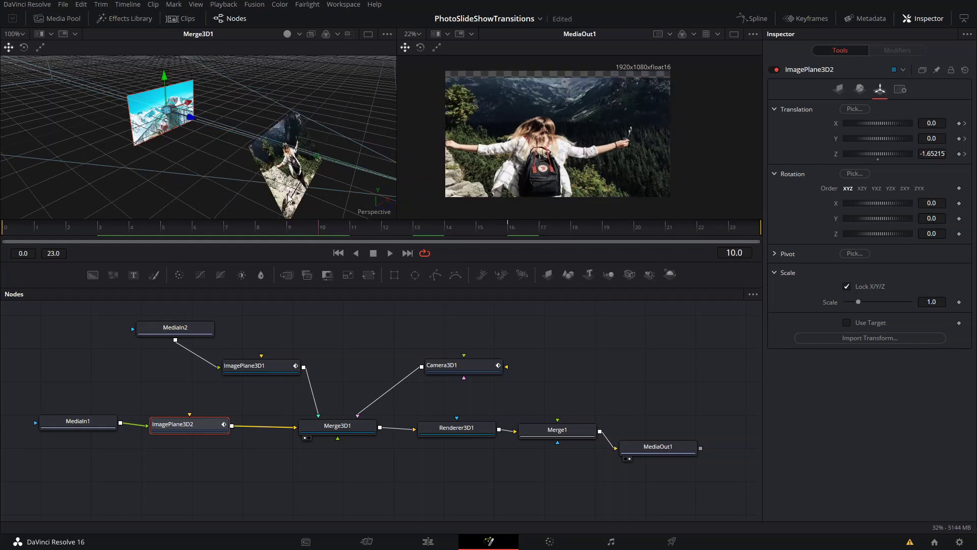
{"action": "left_click_drag", "start_coordinate": [195, 122], "coordinate": [257, 135]}
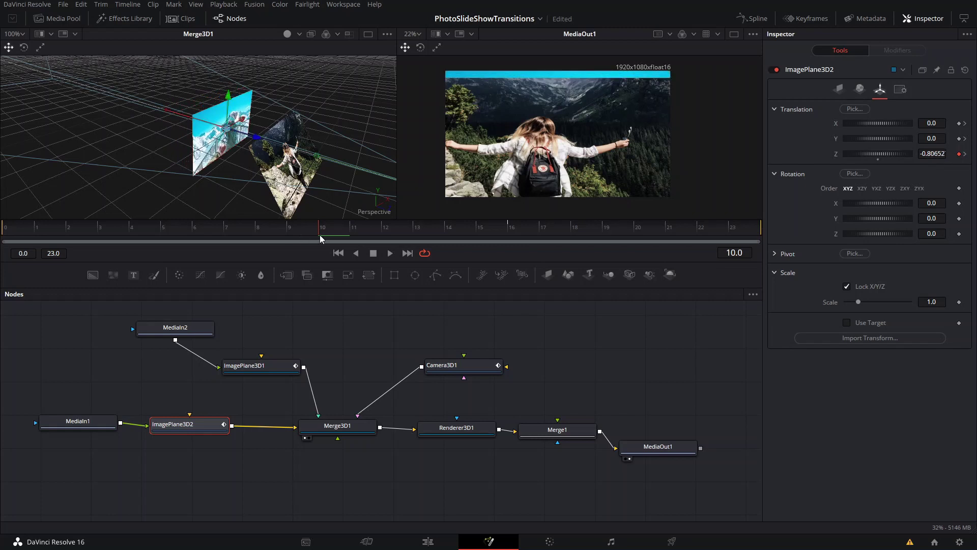
Step: Step through frames 11 to 16 and play back the animation to check the coverage of the frame during the transition
{"action": "left_click", "coordinate": [351, 231]}
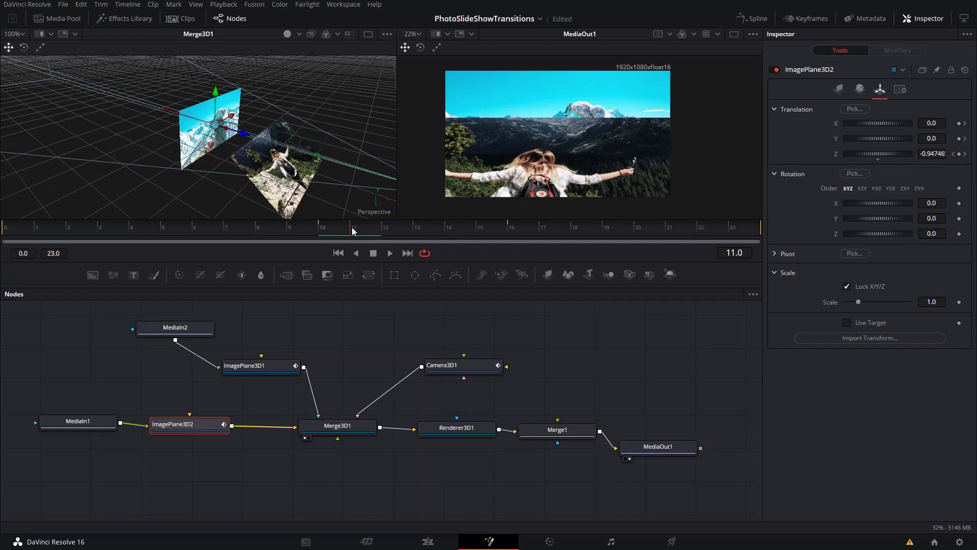
{"action": "left_click", "coordinate": [380, 227]}
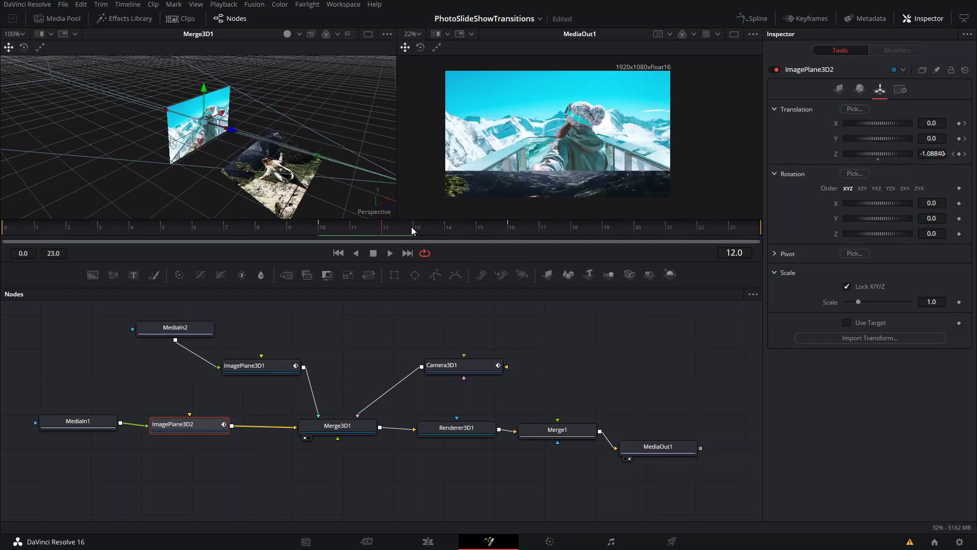
{"action": "left_click", "coordinate": [445, 228]}
{"action": "left_click", "coordinate": [488, 226]}
{"action": "left_click", "coordinate": [510, 230]}
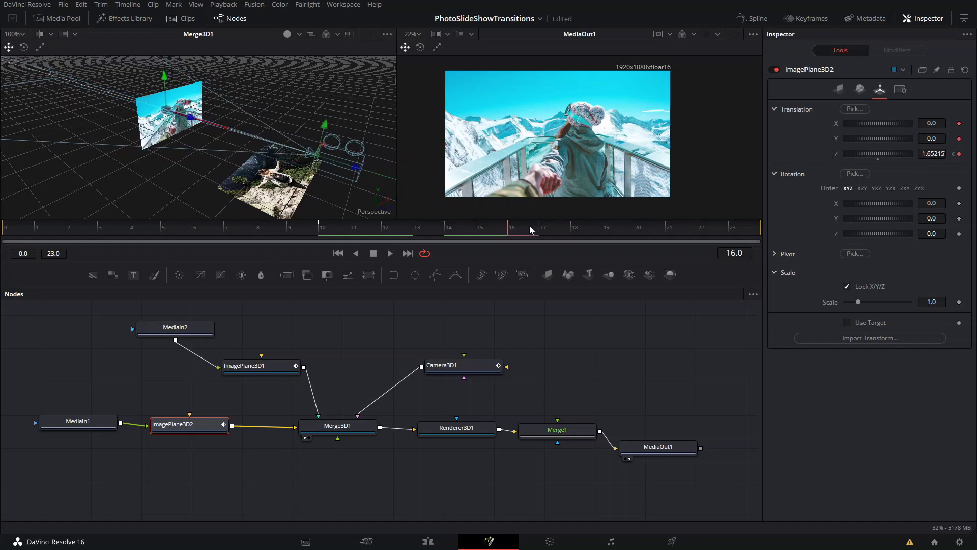
{"action": "key", "text": "space"}
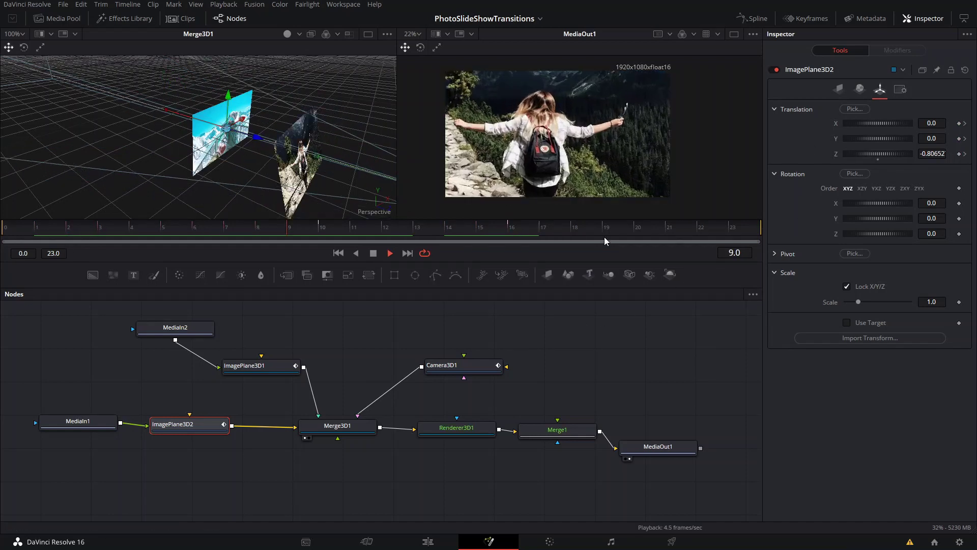
{"action": "key", "text": "space"}
{"action": "key", "text": "space"}
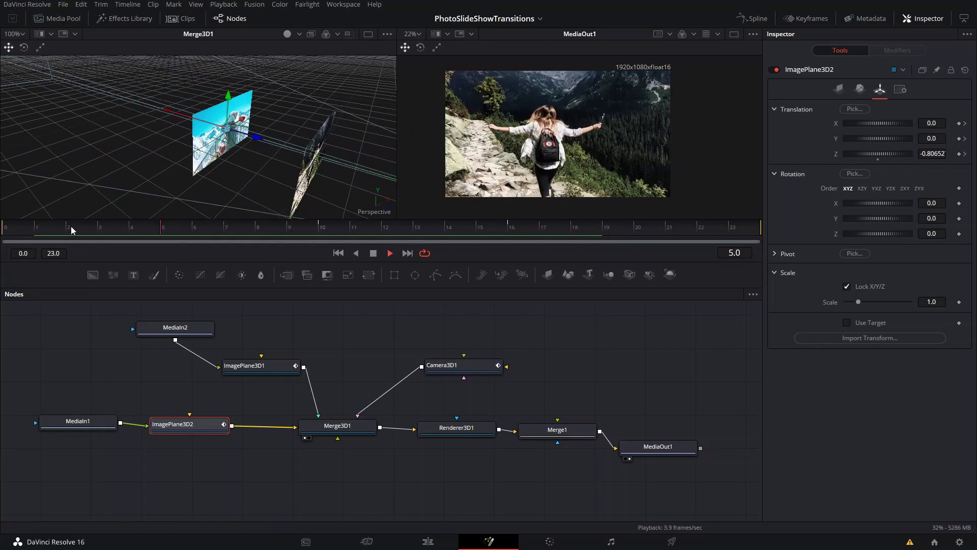
{"action": "key", "text": "space"}
{"action": "key", "text": "space"}
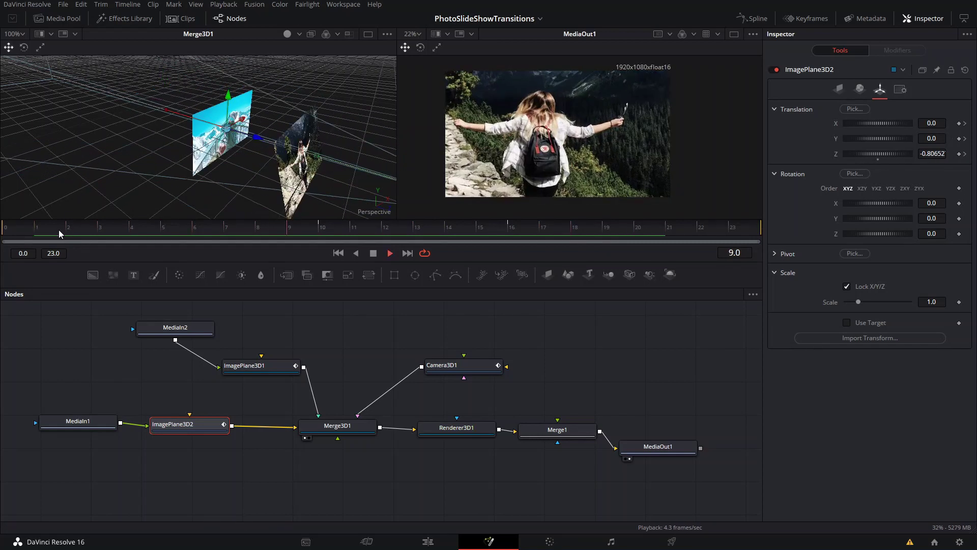
{"action": "key", "text": "space"}
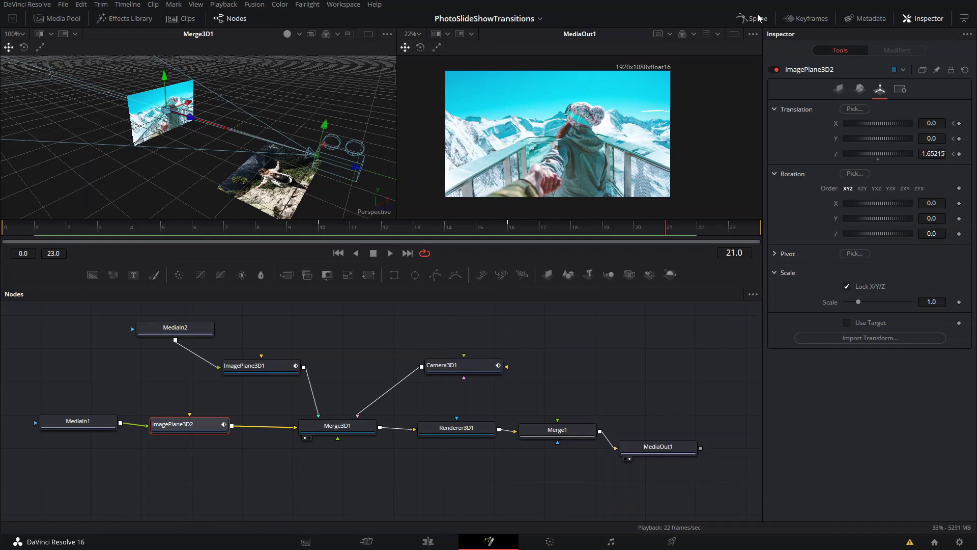
{"action": "left_click", "coordinate": [901, 89]}
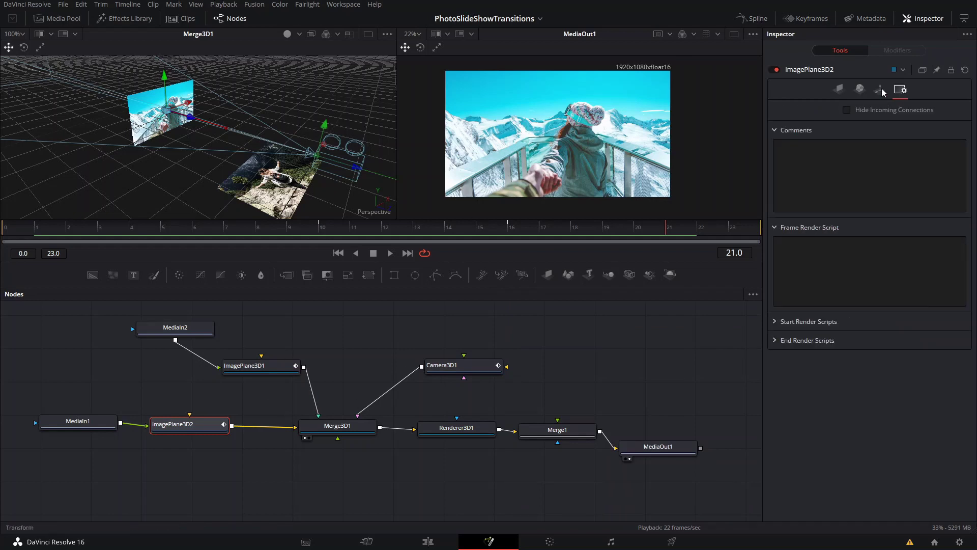
{"action": "left_click", "coordinate": [880, 89]}
{"action": "left_click", "coordinate": [753, 19]}
{"action": "left_click", "coordinate": [754, 18]}
{"action": "left_click", "coordinate": [753, 18]}
{"action": "left_click", "coordinate": [753, 17]}
Step: Replay and scrub through the transition to examine how the camera and both image planes move together
{"action": "left_click_drag", "start_coordinate": [326, 181], "coordinate": [302, 227]}
{"action": "scroll", "coordinate": [302, 140], "scroll_direction": "down", "scroll_amount": 2}
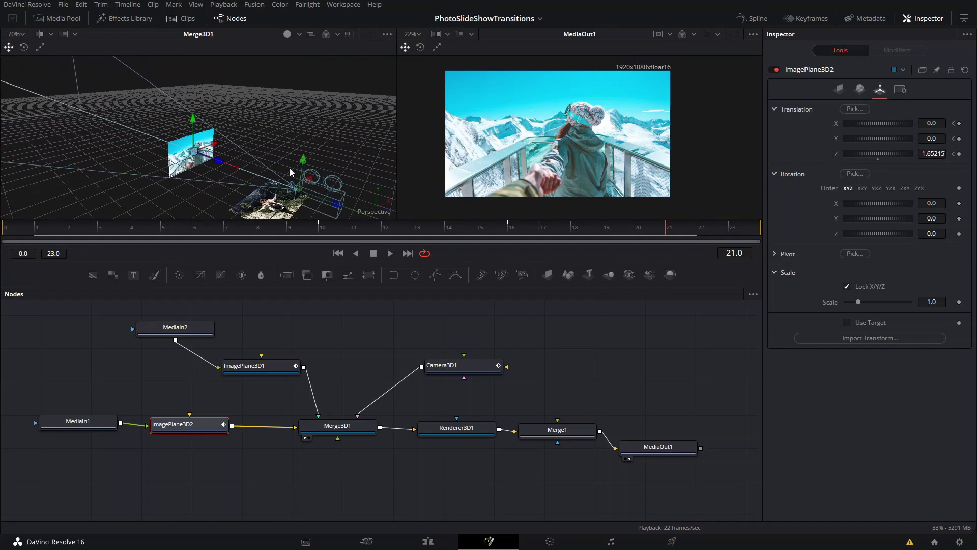
{"action": "key", "text": "space"}
{"action": "left_click_drag", "start_coordinate": [79, 230], "coordinate": [493, 234]}
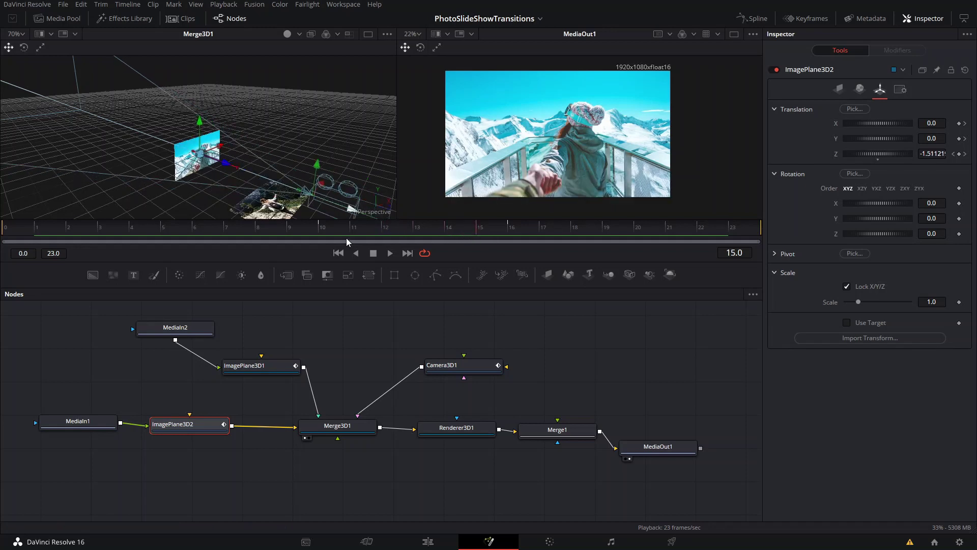
{"action": "left_click_drag", "start_coordinate": [267, 231], "coordinate": [448, 231]}
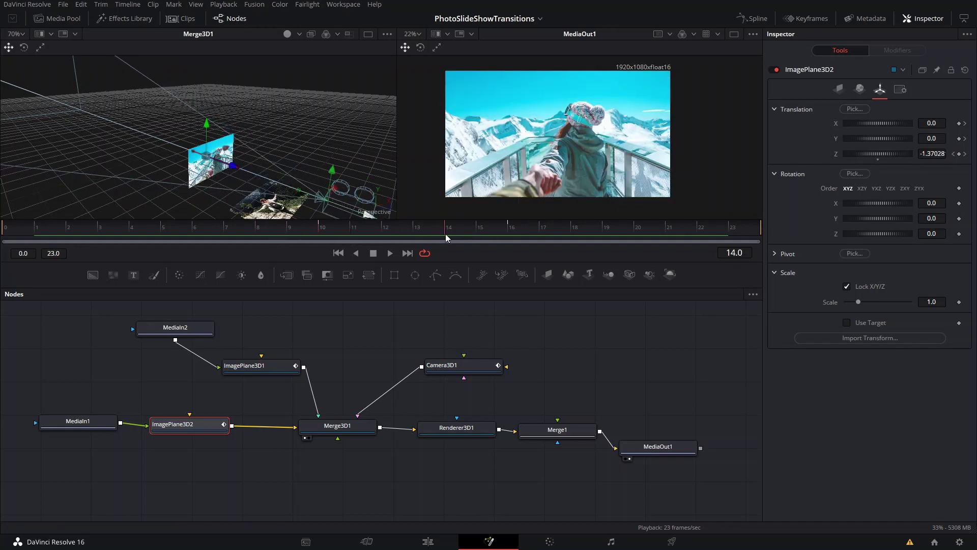
Step: Return to the Edit page and move the playhead to 00:00:25:12 over the snowy mountain clip
{"action": "left_click", "coordinate": [432, 535]}
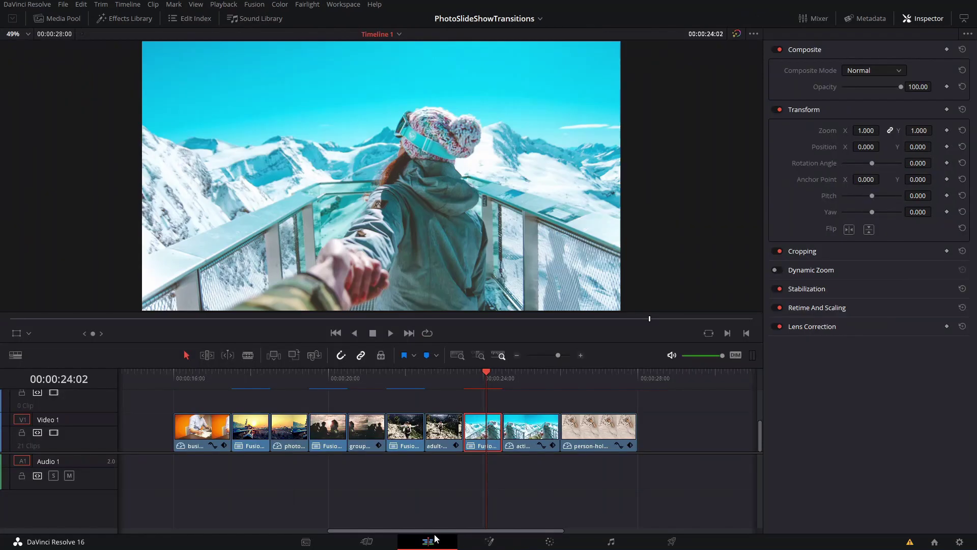
{"action": "left_click", "coordinate": [544, 392]}
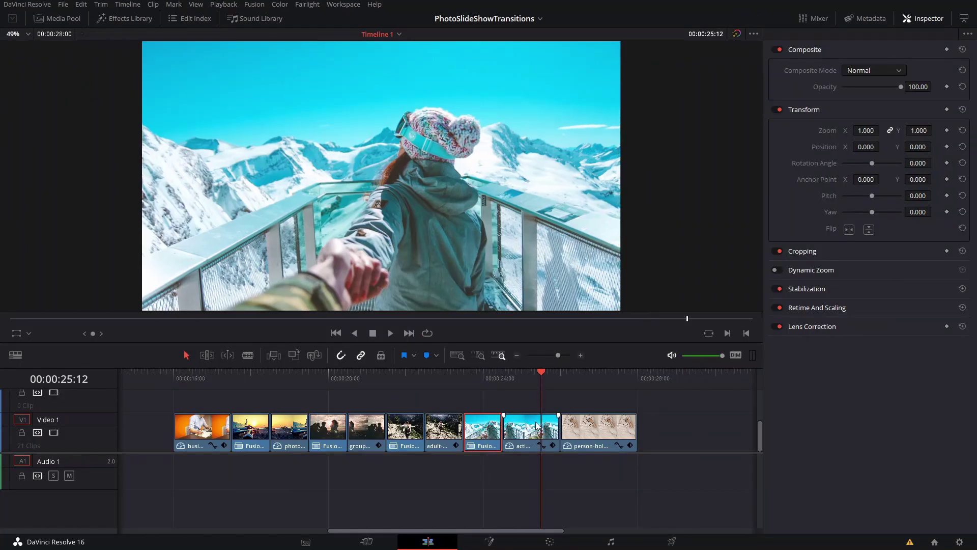
Step: Split the snowy mountain clip at 00:00:25:12 and stack its second half on the track above an extended piece of the pillow clip
{"action": "scroll", "coordinate": [457, 427], "scroll_direction": "right", "scroll_amount": 2}
{"action": "left_click_drag", "start_coordinate": [457, 426], "coordinate": [504, 410]}
{"action": "key", "text": "b"}
{"action": "left_click", "coordinate": [504, 433]}
{"action": "key", "text": "a"}
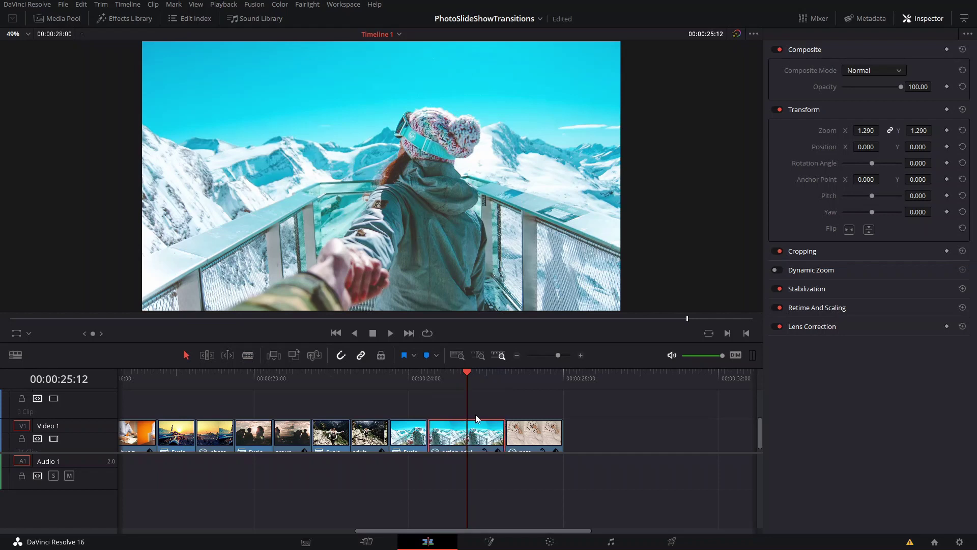
{"action": "left_click", "coordinate": [475, 413]}
{"action": "key", "text": "ctrl+b"}
{"action": "left_click_drag", "start_coordinate": [445, 411], "coordinate": [446, 442]}
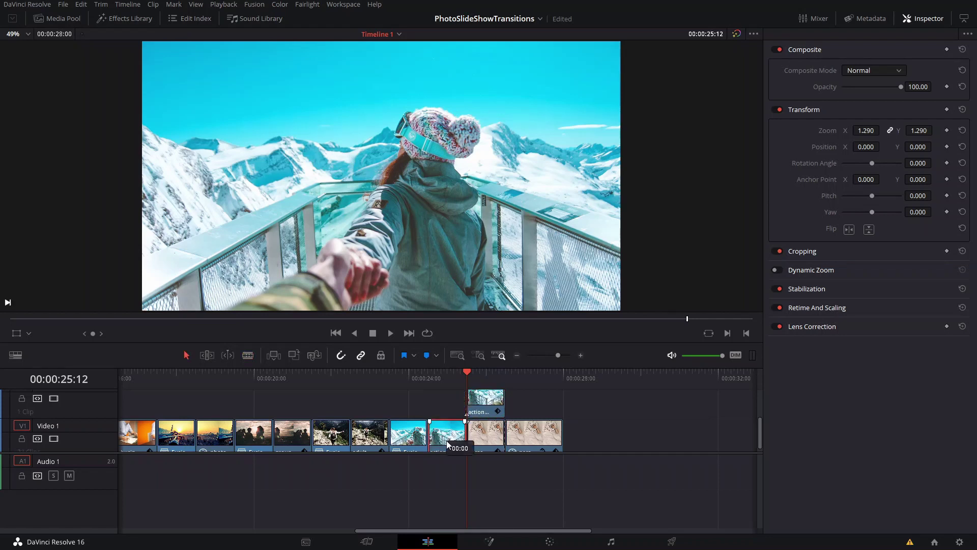
Step: Combine the upper snowy piece and the pillow piece beneath it into a new Fusion clip and open it on the Fusion page
{"action": "left_click", "coordinate": [485, 410]}
{"action": "left_click", "coordinate": [482, 433], "text": "ctrl"}
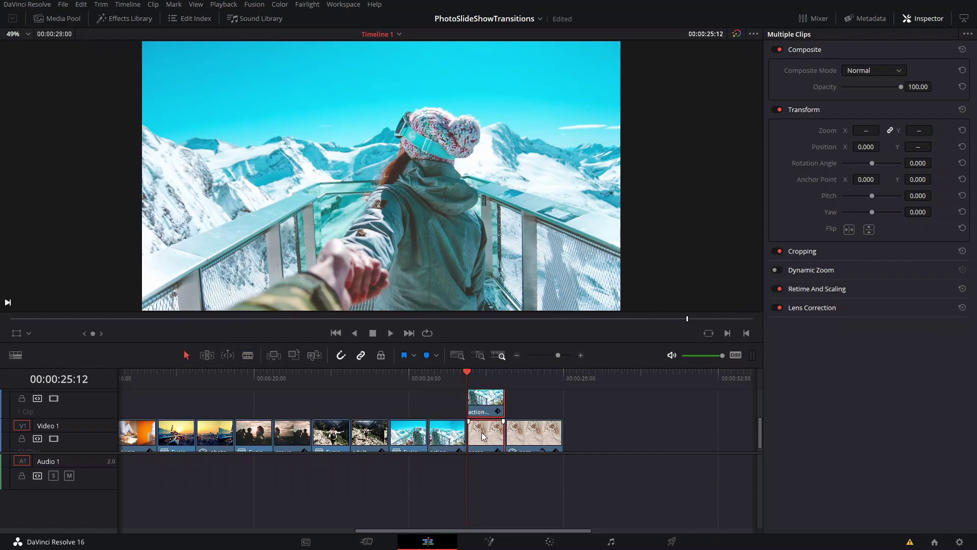
{"action": "right_click", "coordinate": [481, 432]}
{"action": "left_click", "coordinate": [538, 200]}
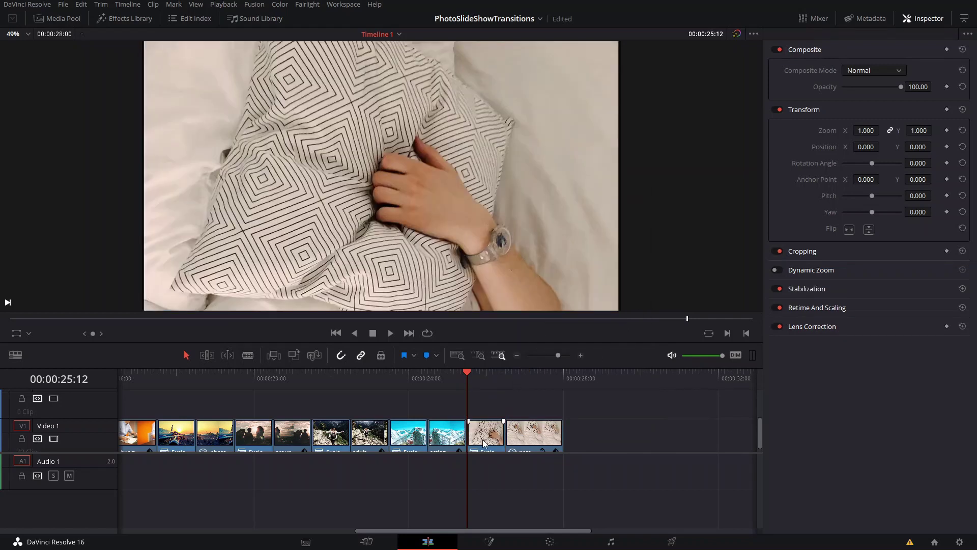
{"action": "left_click", "coordinate": [492, 541]}
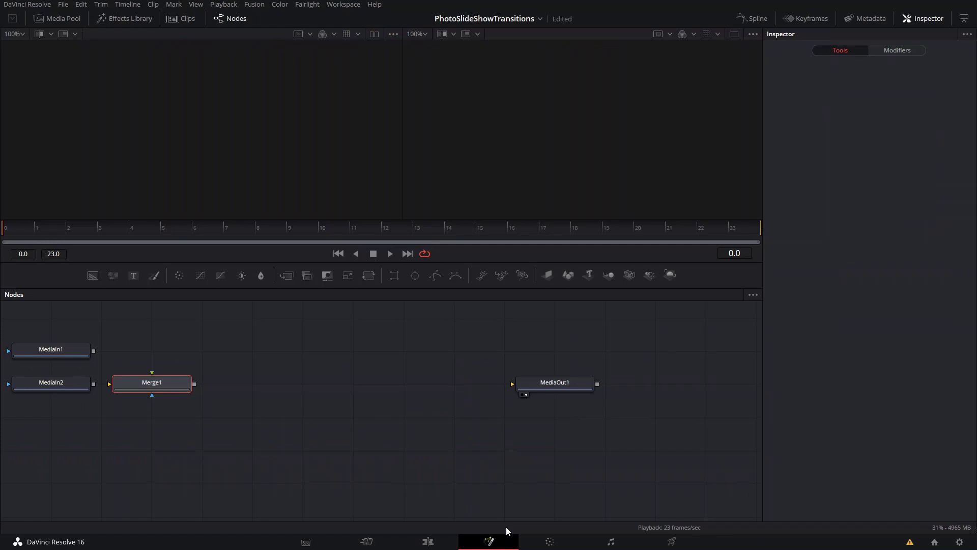
Step: Spread out the nodes with MediaIn2 above MediaIn1, and free both media inputs from Merge1
{"action": "left_click_drag", "start_coordinate": [233, 378], "coordinate": [374, 372]}
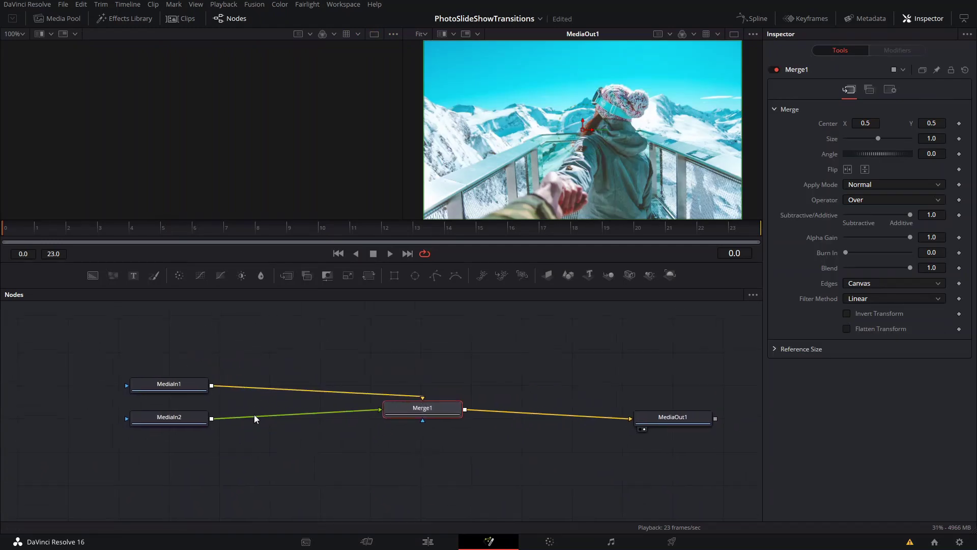
{"action": "left_click_drag", "start_coordinate": [181, 425], "coordinate": [359, 334]}
{"action": "left_click_drag", "start_coordinate": [426, 435], "coordinate": [449, 435]}
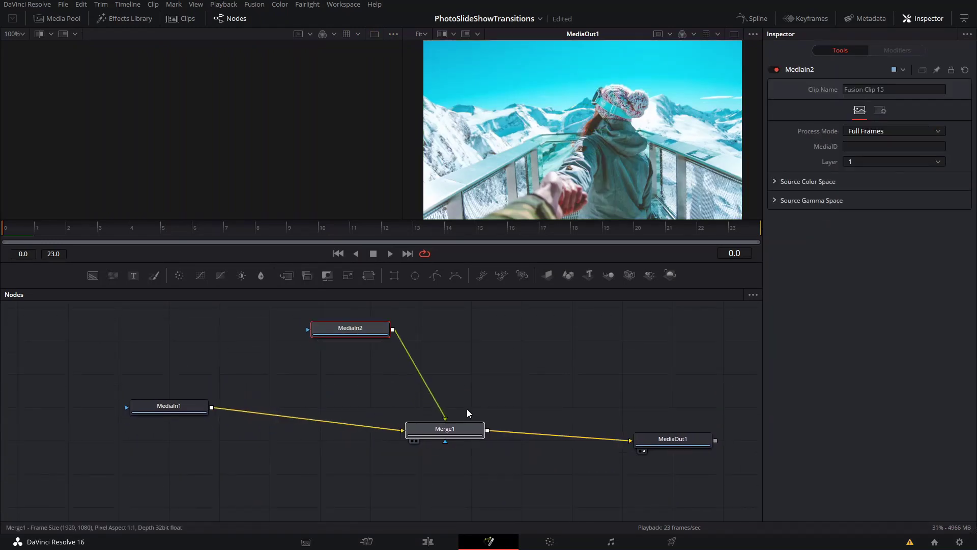
{"action": "left_click_drag", "start_coordinate": [377, 332], "coordinate": [286, 318]}
{"action": "left_click", "coordinate": [423, 416]}
Step: Feed MediaIn1 and MediaIn2 into separate ImagePlane3D nodes and join both planes in a Merge3D node
{"action": "left_click", "coordinate": [381, 441]}
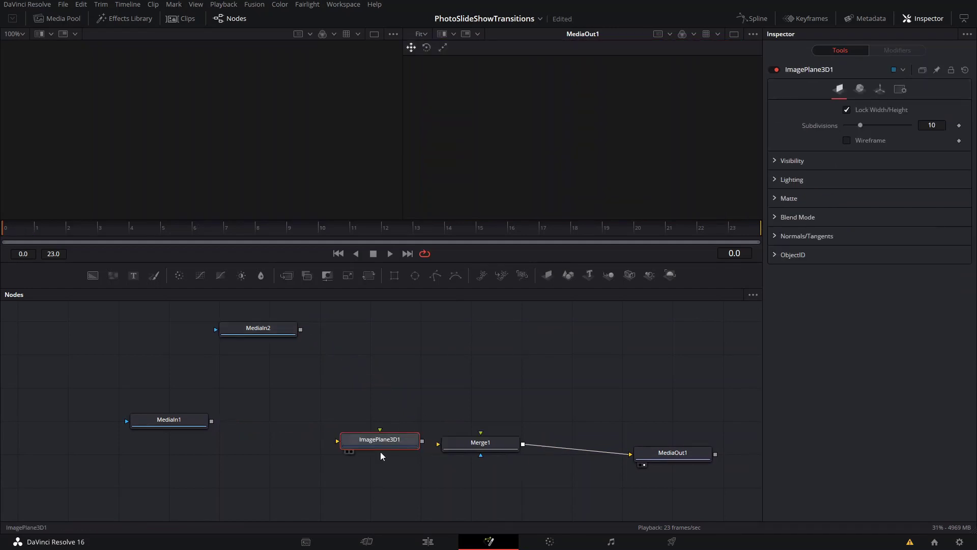
{"action": "left_click_drag", "start_coordinate": [381, 444], "coordinate": [297, 432]}
{"action": "left_click_drag", "start_coordinate": [235, 427], "coordinate": [254, 430]}
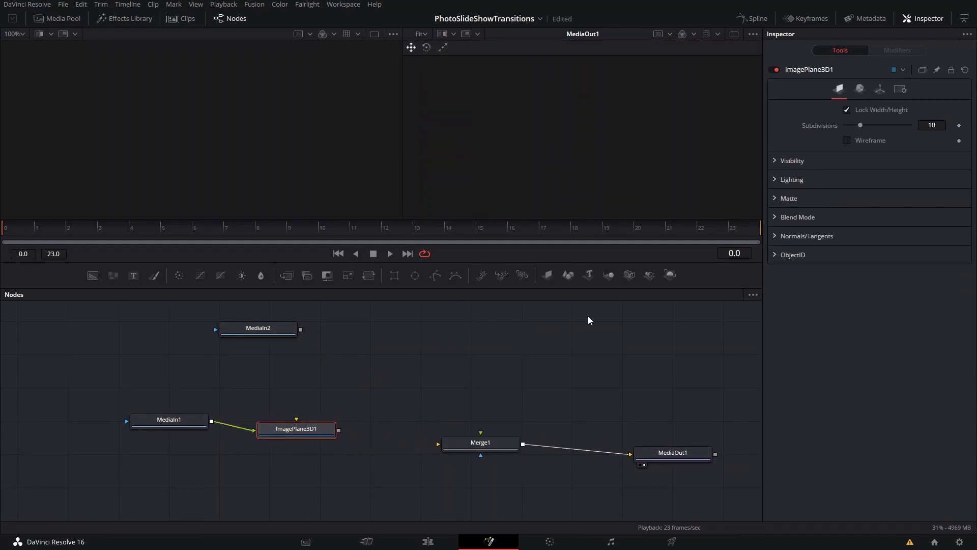
{"action": "left_click", "coordinate": [547, 274]}
{"action": "left_click_drag", "start_coordinate": [399, 460], "coordinate": [399, 432]}
{"action": "left_click_drag", "start_coordinate": [295, 460], "coordinate": [363, 349]}
{"action": "left_click_drag", "start_coordinate": [300, 329], "coordinate": [320, 349]}
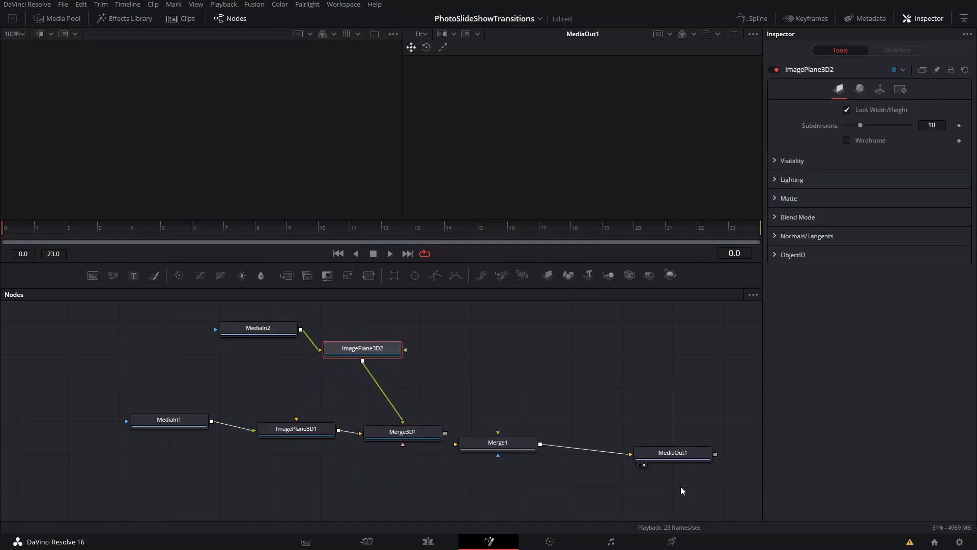
Step: Add a Renderer3D node after Merge3D1 and connect its output to Merge1
{"action": "left_click_drag", "start_coordinate": [445, 433], "coordinate": [531, 437]}
{"action": "left_click", "coordinate": [428, 432]}
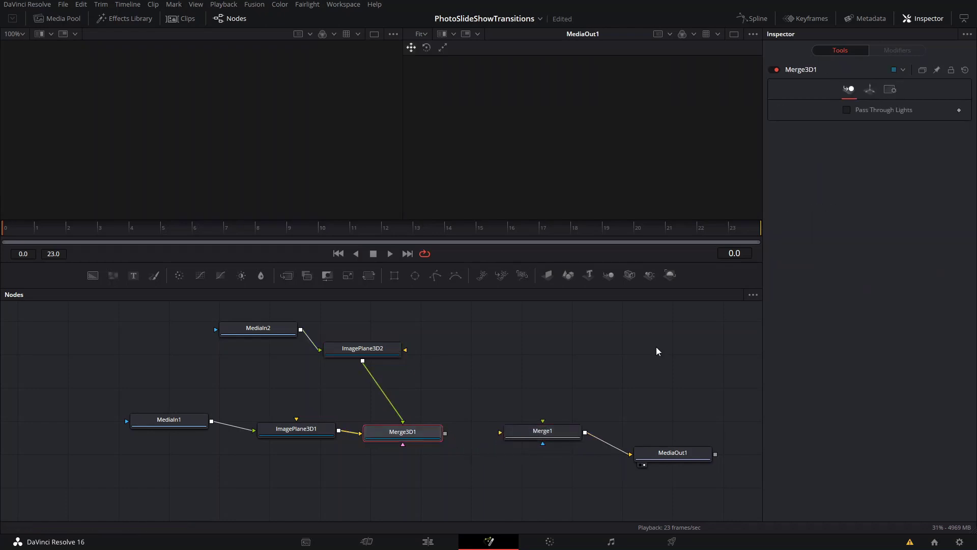
{"action": "left_click", "coordinate": [667, 274]}
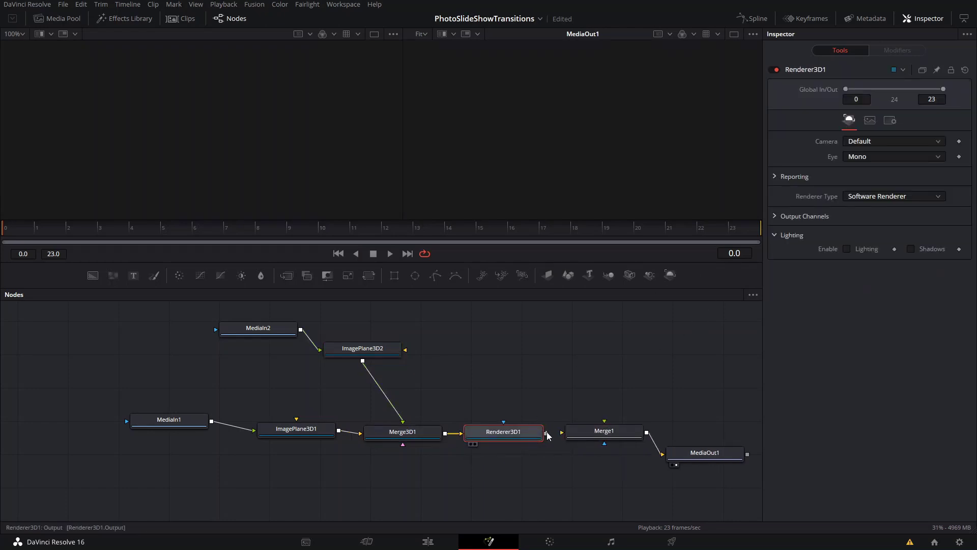
{"action": "left_click_drag", "start_coordinate": [545, 433], "coordinate": [585, 431]}
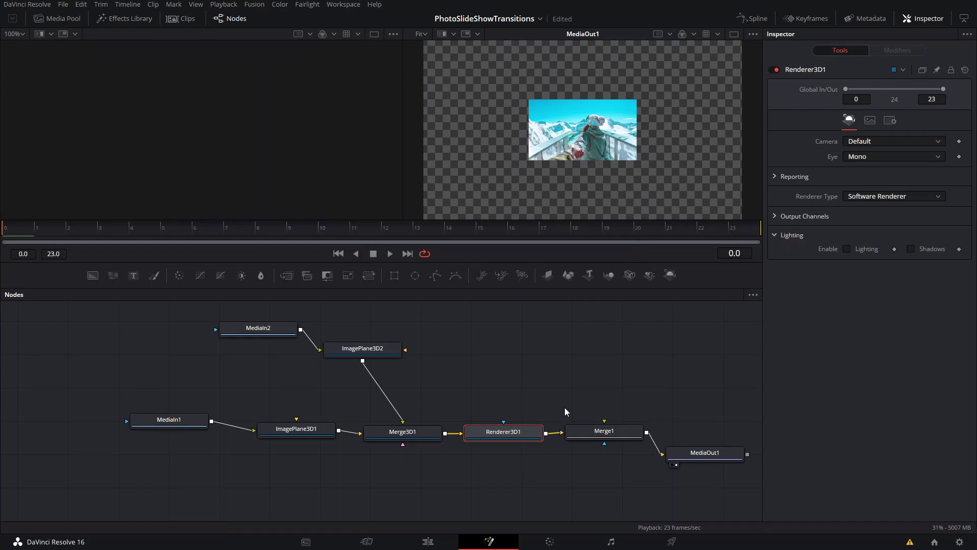
Step: Rearrange the node graph to leave a wide gap between Merge3D1 and Renderer3D1
{"action": "left_click", "coordinate": [425, 439]}
{"action": "left_click_drag", "start_coordinate": [519, 392], "coordinate": [731, 500]}
{"action": "left_click_drag", "start_coordinate": [593, 406], "coordinate": [437, 395]}
{"action": "left_click", "coordinate": [562, 397]}
{"action": "left_click_drag", "start_coordinate": [547, 443], "coordinate": [553, 425]}
{"action": "left_click_drag", "start_coordinate": [362, 380], "coordinate": [551, 445]}
{"action": "left_click_drag", "start_coordinate": [377, 422], "coordinate": [500, 419]}
{"action": "left_click_drag", "start_coordinate": [348, 381], "coordinate": [422, 377]}
Step: Insert a second Merge3D node between Merge3D1 and Renderer3D1 and connect a Camera3D node to it
{"action": "left_click", "coordinate": [354, 413]}
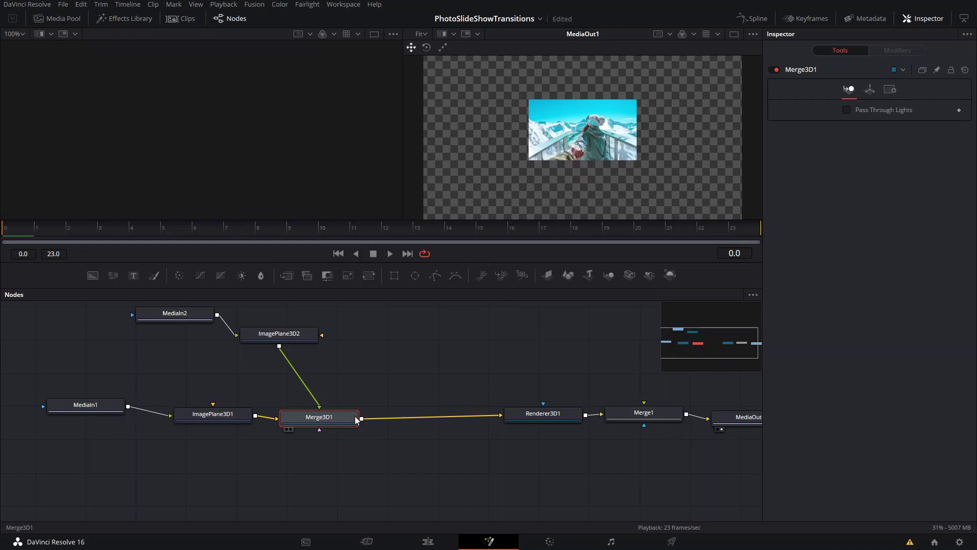
{"action": "left_click", "coordinate": [611, 279]}
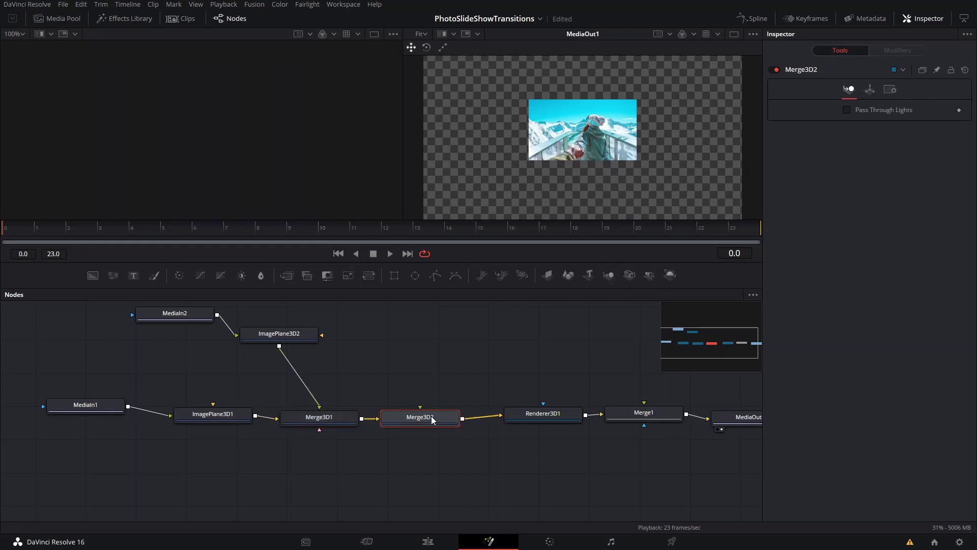
{"action": "left_click", "coordinate": [630, 276]}
{"action": "left_click_drag", "start_coordinate": [214, 450], "coordinate": [452, 356]}
Step: Display the output of Merge3D2 in the empty viewer so the photo planes and the camera share one 3D view
{"action": "left_click", "coordinate": [347, 414]}
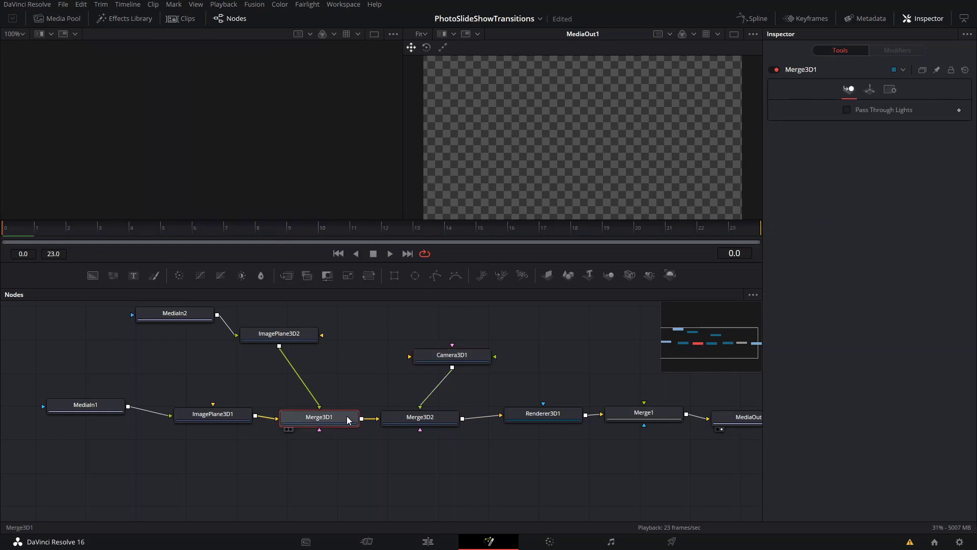
{"action": "key", "text": "1"}
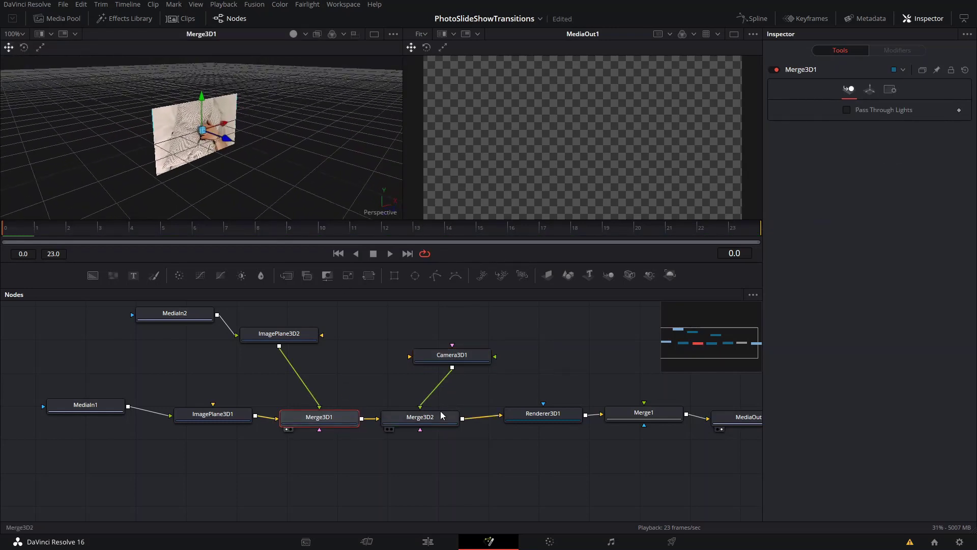
{"action": "left_click", "coordinate": [444, 416]}
{"action": "key", "text": "1"}
Step: Pull Camera3D1 back to about Z 1.45045 and show the 3D scene from the front
{"action": "left_click", "coordinate": [227, 140]}
{"action": "left_click_drag", "start_coordinate": [227, 144], "coordinate": [391, 222]}
{"action": "right_click", "coordinate": [397, 223]}
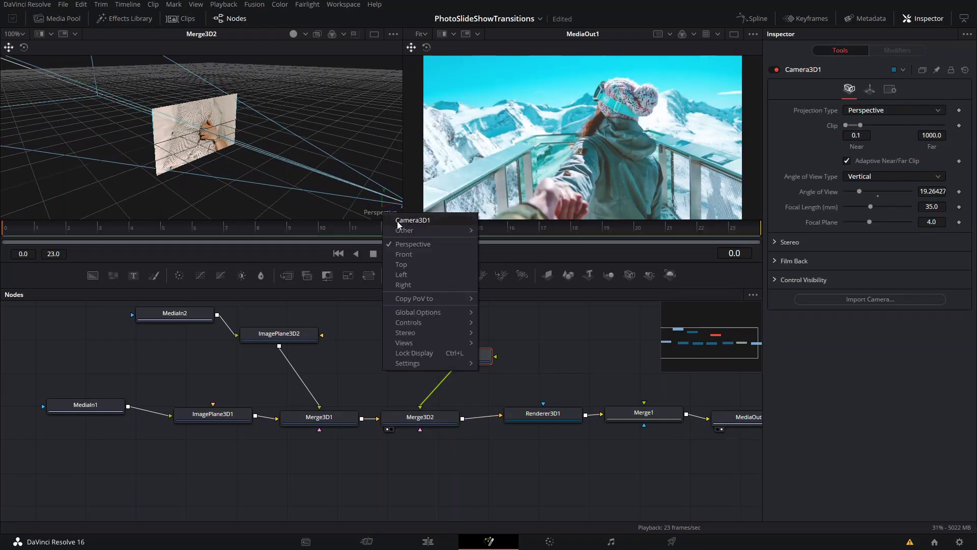
{"action": "left_click", "coordinate": [403, 254]}
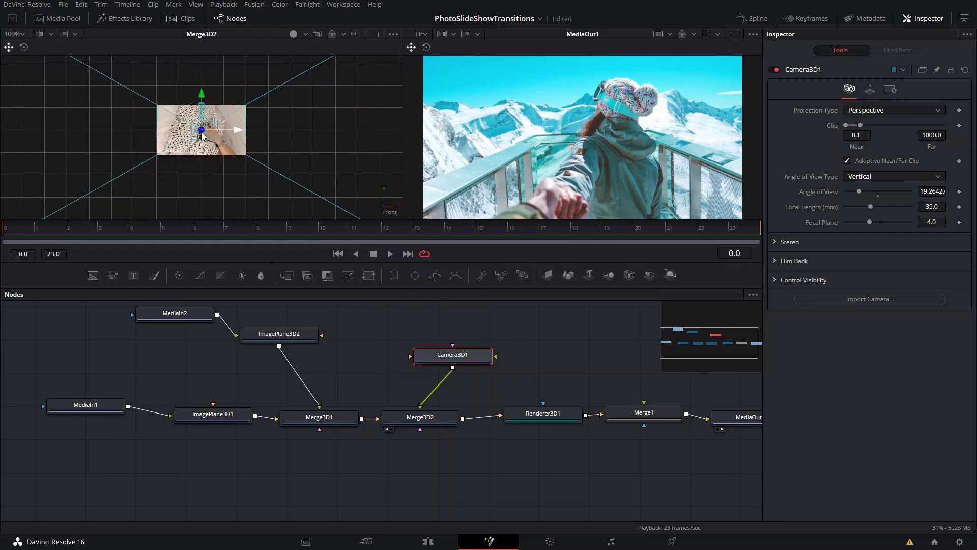
Step: Fine-tune the Z translation of Camera3D1 until the snowy photo exactly fills the output frame
{"action": "left_click", "coordinate": [869, 90]}
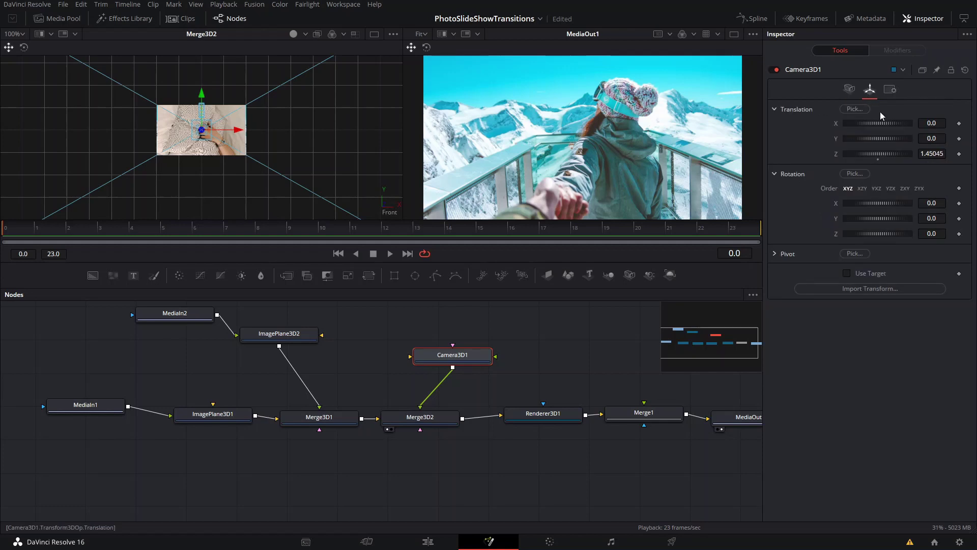
{"action": "left_click_drag", "start_coordinate": [879, 154], "coordinate": [890, 154]}
{"action": "scroll", "coordinate": [682, 162], "scroll_direction": "down", "scroll_amount": 2}
{"action": "scroll", "coordinate": [682, 162], "scroll_direction": "up", "scroll_amount": 1}
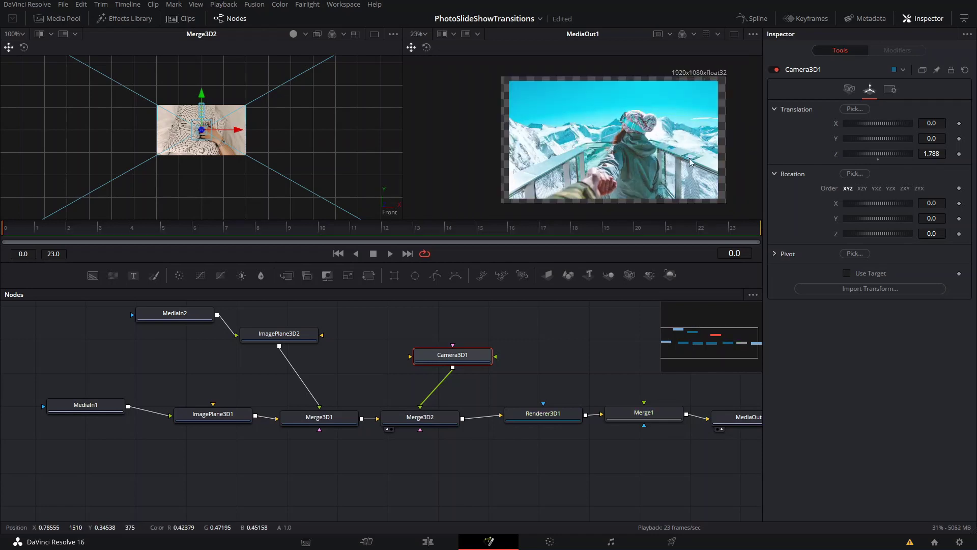
{"action": "left_click_drag", "start_coordinate": [890, 154], "coordinate": [887, 154]}
Step: Select ImagePlane3D2 and return the Merge3D2 view to perspective, framed closely on the photo plane
{"action": "left_click", "coordinate": [280, 334]}
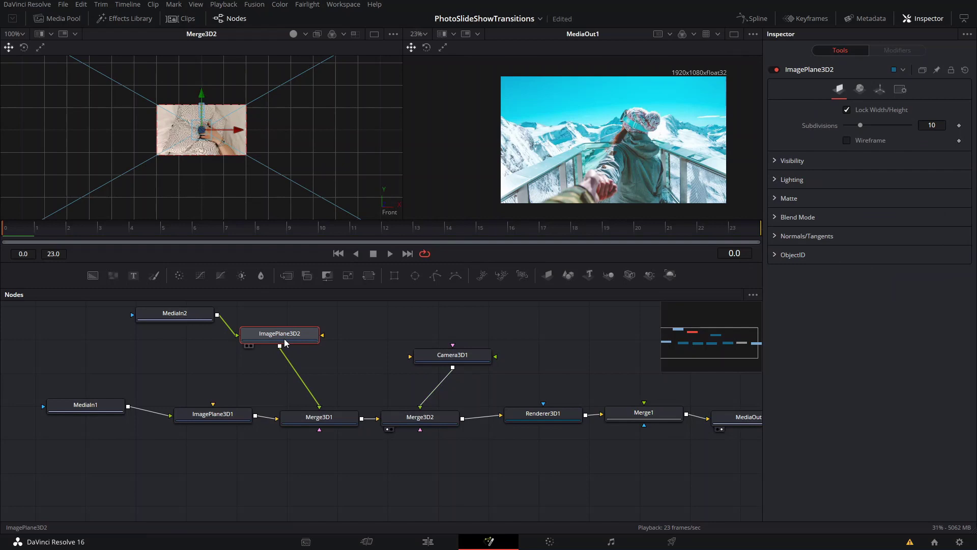
{"action": "scroll", "coordinate": [239, 139], "scroll_direction": "up", "scroll_amount": 4}
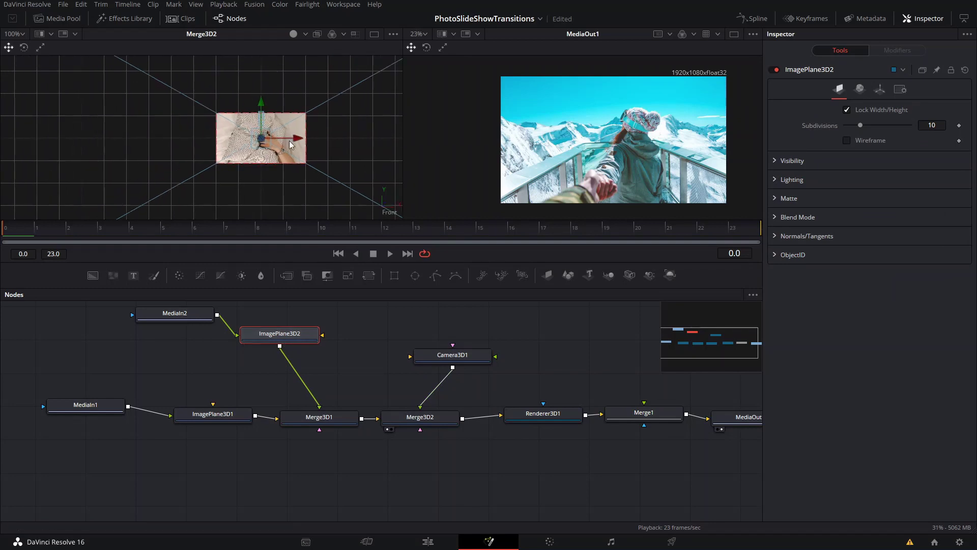
{"action": "right_click", "coordinate": [384, 200]}
{"action": "left_click", "coordinate": [398, 228]}
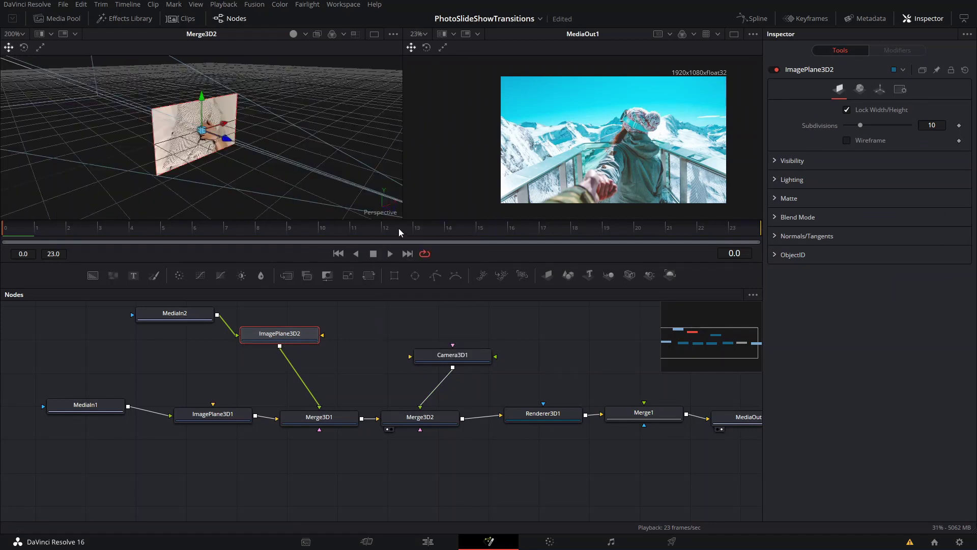
{"action": "scroll", "coordinate": [236, 149], "scroll_direction": "up", "scroll_amount": 4}
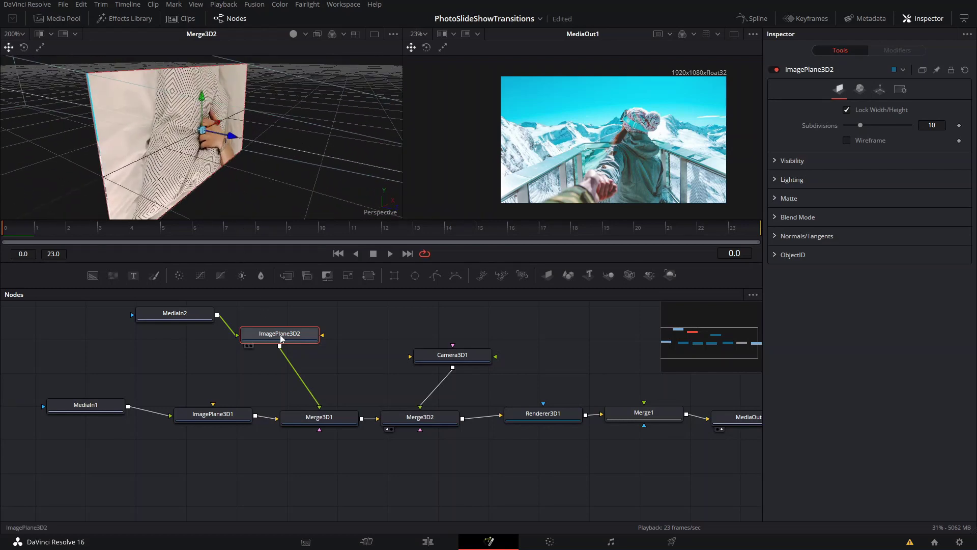
{"action": "left_click_drag", "start_coordinate": [235, 140], "coordinate": [213, 132]}
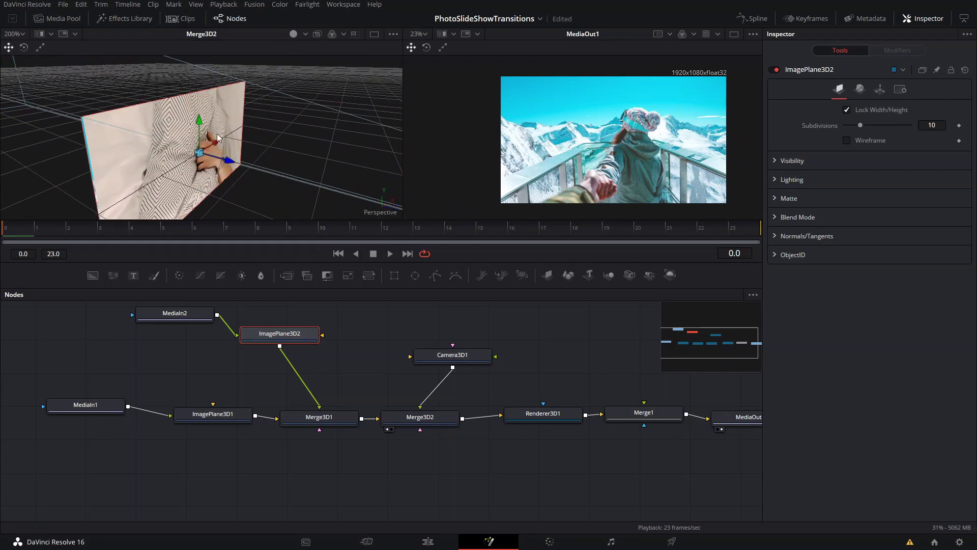
Step: Set the Y pivot of ImagePlane3D2 to -0.2812, at the lower edge of the pillow photo
{"action": "left_click", "coordinate": [879, 91]}
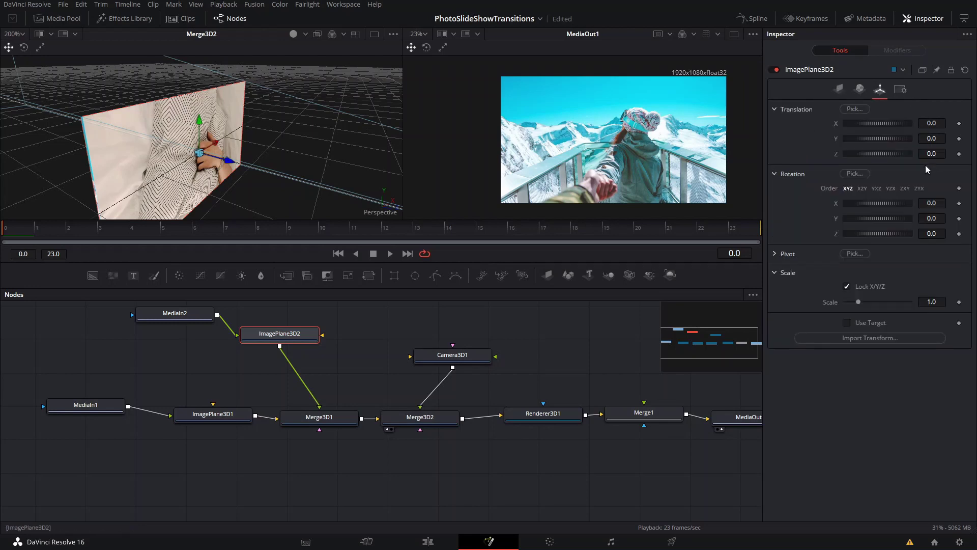
{"action": "left_click_drag", "start_coordinate": [318, 154], "coordinate": [495, 95]}
{"action": "left_click", "coordinate": [775, 253]}
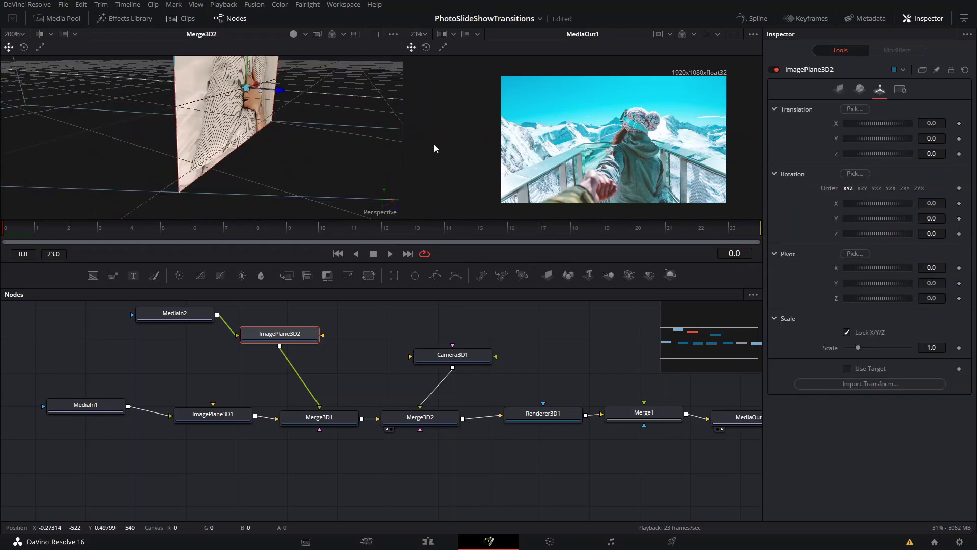
{"action": "scroll", "coordinate": [301, 147], "scroll_direction": "up", "scroll_amount": 3}
{"action": "scroll", "coordinate": [197, 158], "scroll_direction": "down", "scroll_amount": 3}
{"action": "left_click_drag", "start_coordinate": [225, 135], "coordinate": [209, 157]}
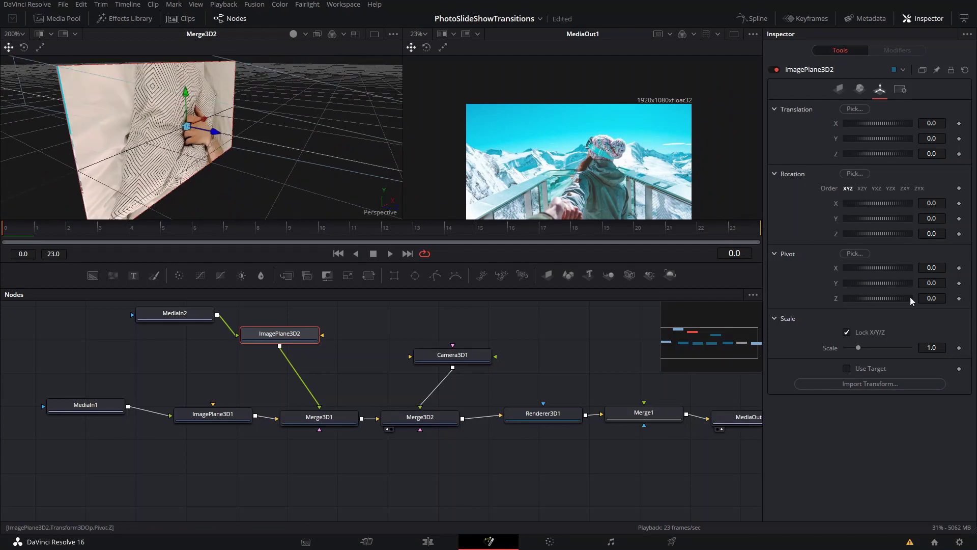
{"action": "left_click_drag", "start_coordinate": [893, 284], "coordinate": [838, 298]}
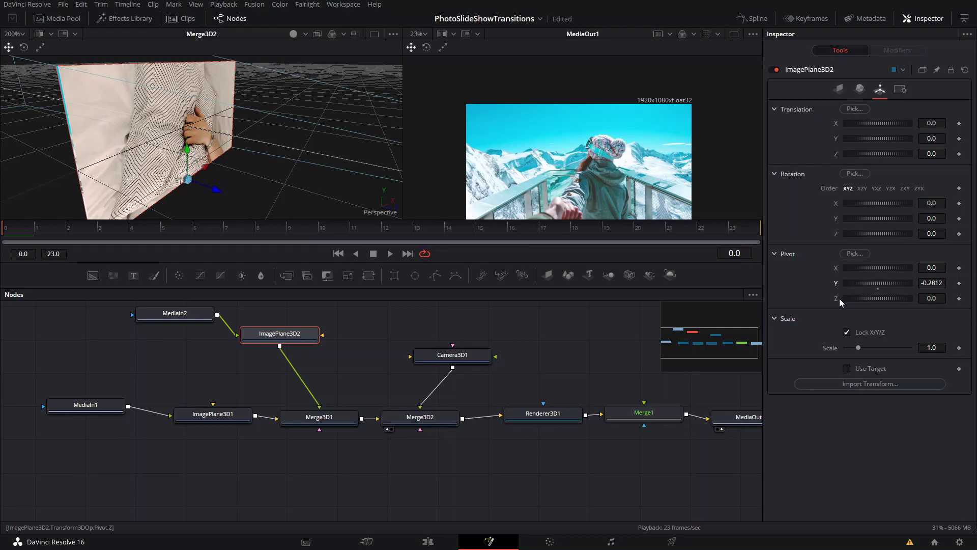
Step: Examine the pivot of ImagePlane3D2 at the photo's lower edge, then try an upward move of the plane and undo it
{"action": "scroll", "coordinate": [197, 203], "scroll_direction": "up", "scroll_amount": 6}
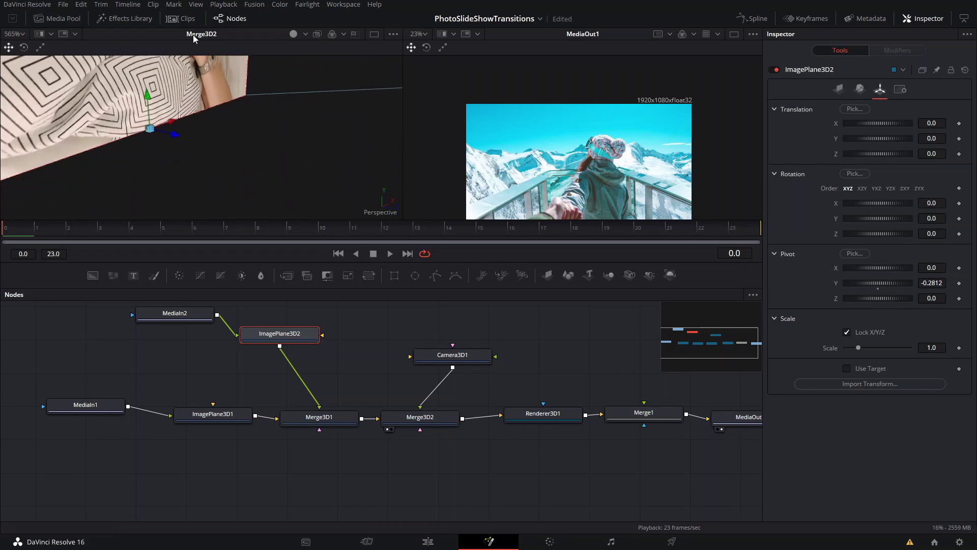
{"action": "left_click_drag", "start_coordinate": [84, 84], "coordinate": [86, 130]}
{"action": "scroll", "coordinate": [87, 131], "scroll_direction": "up", "scroll_amount": 2}
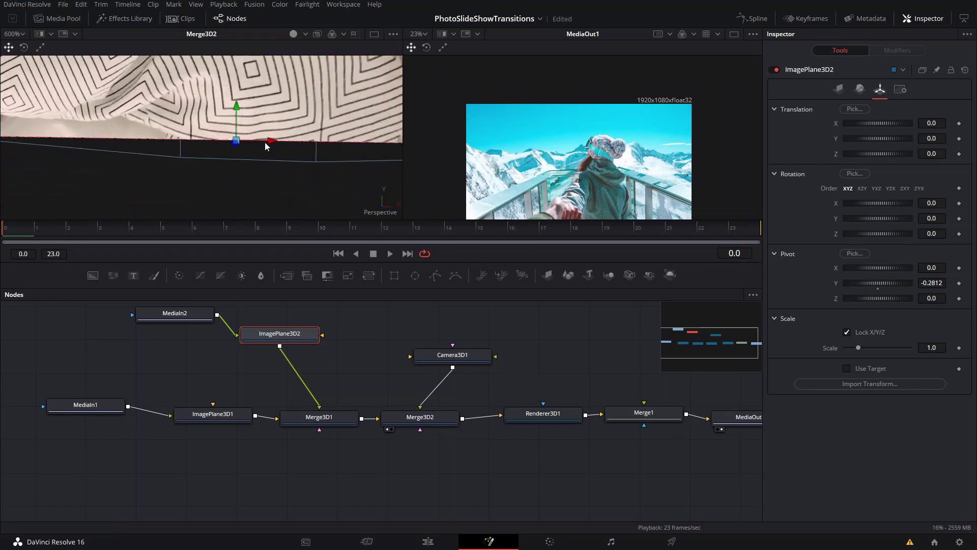
{"action": "scroll", "coordinate": [252, 142], "scroll_direction": "down", "scroll_amount": 10}
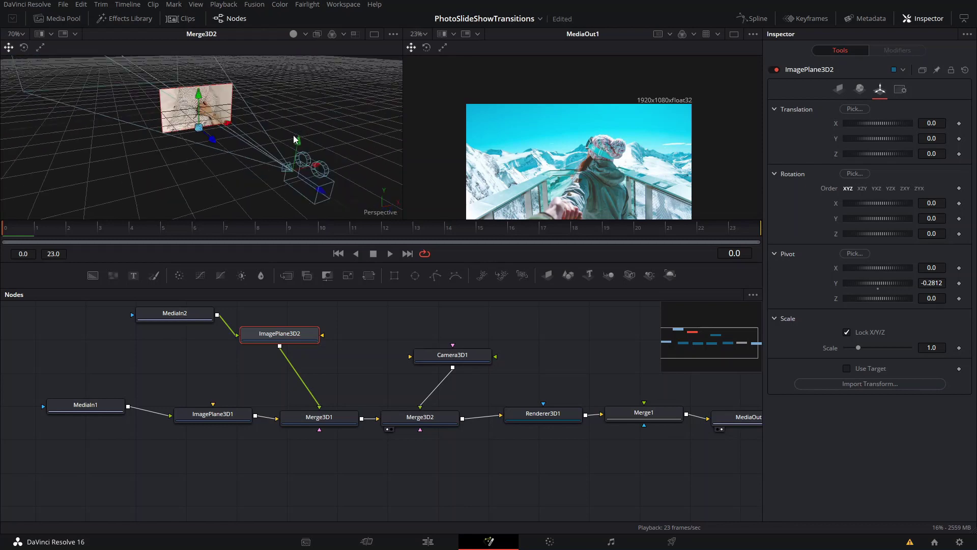
{"action": "scroll", "coordinate": [220, 152], "scroll_direction": "up", "scroll_amount": 5}
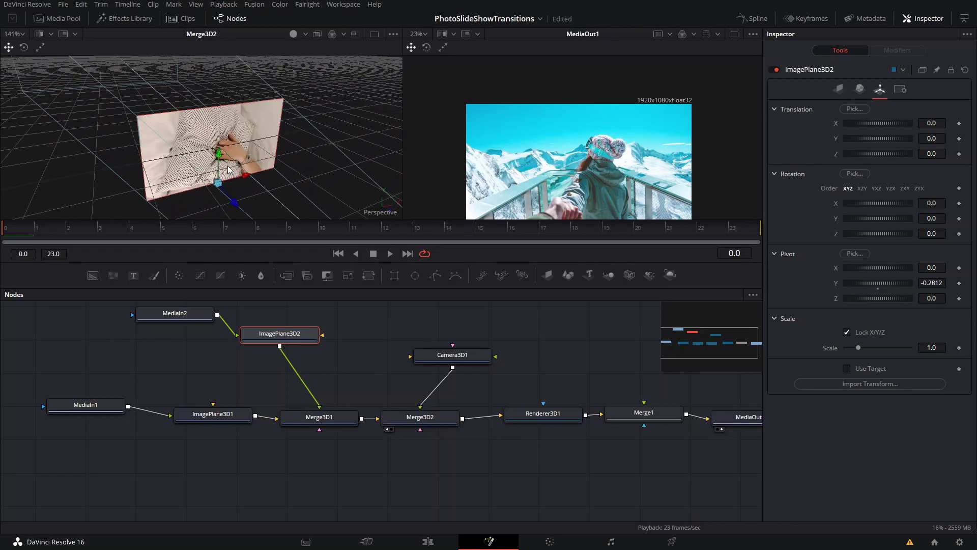
{"action": "left_click_drag", "start_coordinate": [220, 153], "coordinate": [217, 81]}
{"action": "key", "text": "ctrl+z"}
Step: Rewire the nodes so MediaIn1 feeds ImagePlane3D2 and MediaIn2 feeds ImagePlane3D1, with both planes connected to Merge3D1
{"action": "left_click_drag", "start_coordinate": [293, 346], "coordinate": [219, 469]}
{"action": "left_click_drag", "start_coordinate": [218, 428], "coordinate": [301, 354]}
{"action": "left_click_drag", "start_coordinate": [128, 406], "coordinate": [170, 419]}
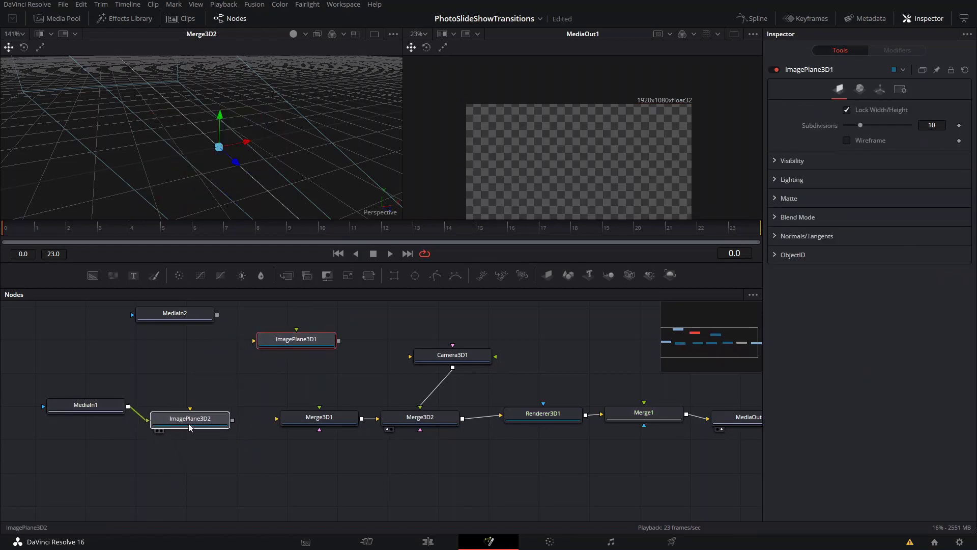
{"action": "left_click_drag", "start_coordinate": [232, 419], "coordinate": [276, 418]}
{"action": "left_click", "coordinate": [225, 313]}
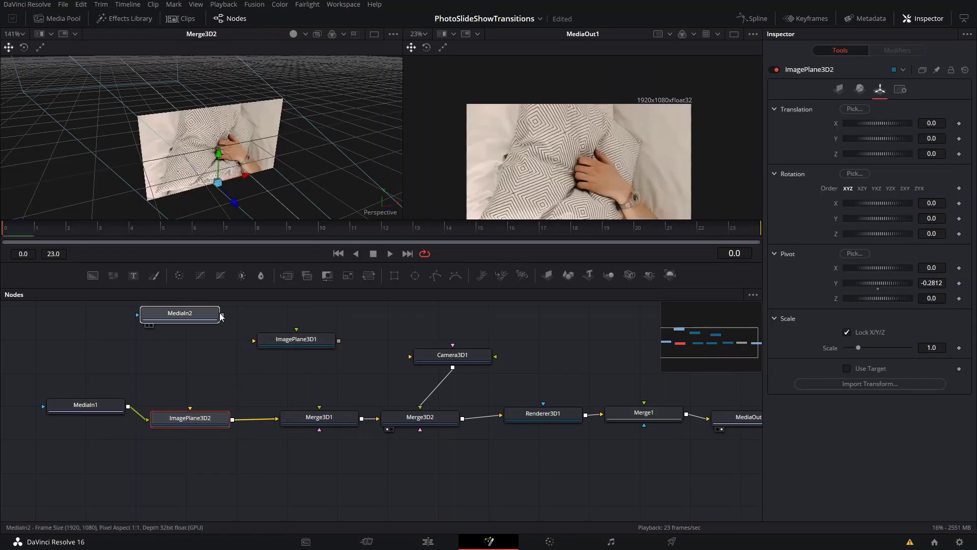
{"action": "scroll", "coordinate": [224, 327], "scroll_direction": "up", "scroll_amount": 1}
{"action": "left_click_drag", "start_coordinate": [224, 329], "coordinate": [319, 429]}
{"action": "left_click_drag", "start_coordinate": [200, 436], "coordinate": [211, 430]}
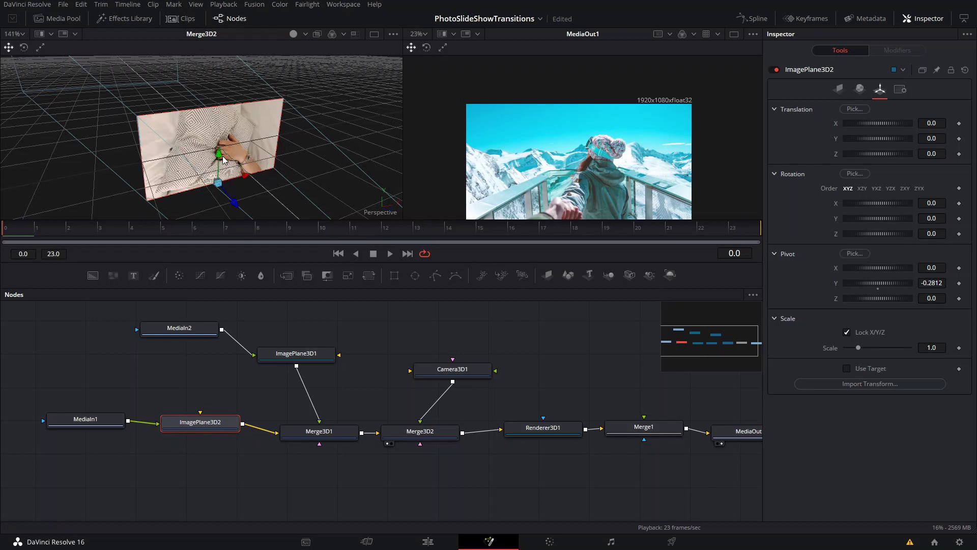
Step: Raise ImagePlane3D2 above the snowy photo to a Y translation of about 0.56 and switch the Merge3D2 view to Front
{"action": "left_click_drag", "start_coordinate": [220, 158], "coordinate": [209, 71]}
{"action": "right_click", "coordinate": [390, 208]}
{"action": "left_click", "coordinate": [426, 246]}
{"action": "scroll", "coordinate": [326, 152], "scroll_direction": "up", "scroll_amount": 4}
{"action": "left_click_drag", "start_coordinate": [326, 122], "coordinate": [168, 191]}
{"action": "scroll", "coordinate": [229, 141], "scroll_direction": "down", "scroll_amount": 5}
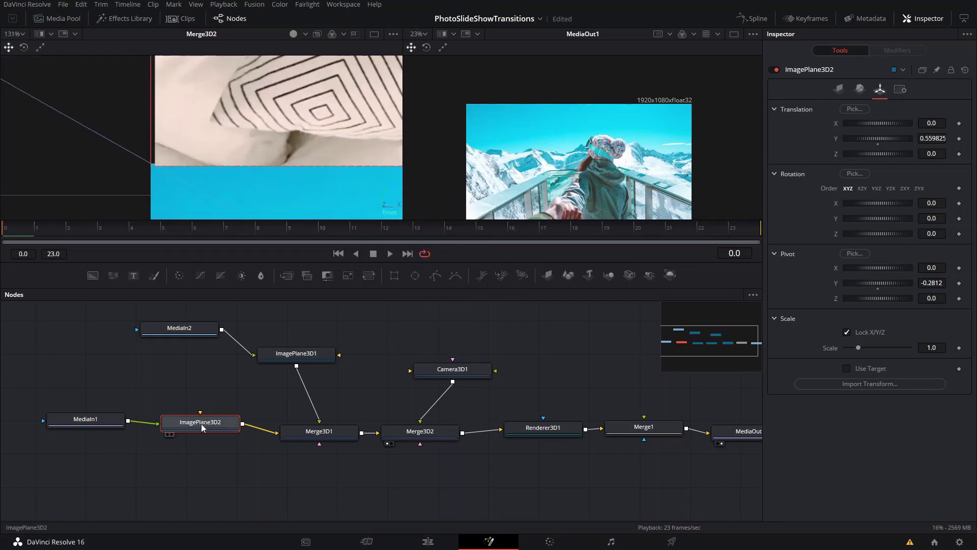
{"action": "scroll", "coordinate": [159, 189], "scroll_direction": "up", "scroll_amount": 3}
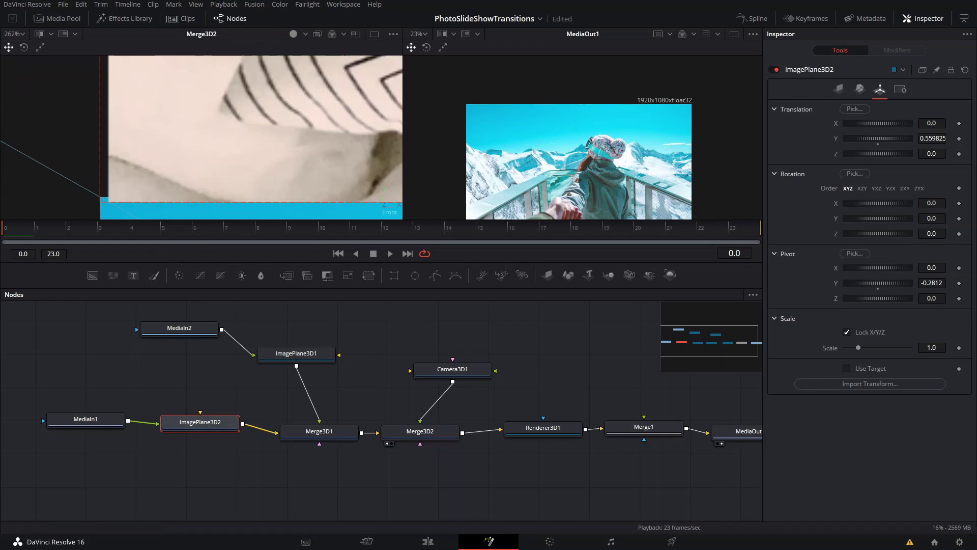
Step: Try an X rotation on ImagePlane3D2, undo it, and set its Y translation to 0.5624 to align the photo edges
{"action": "left_click_drag", "start_coordinate": [890, 204], "coordinate": [923, 209]}
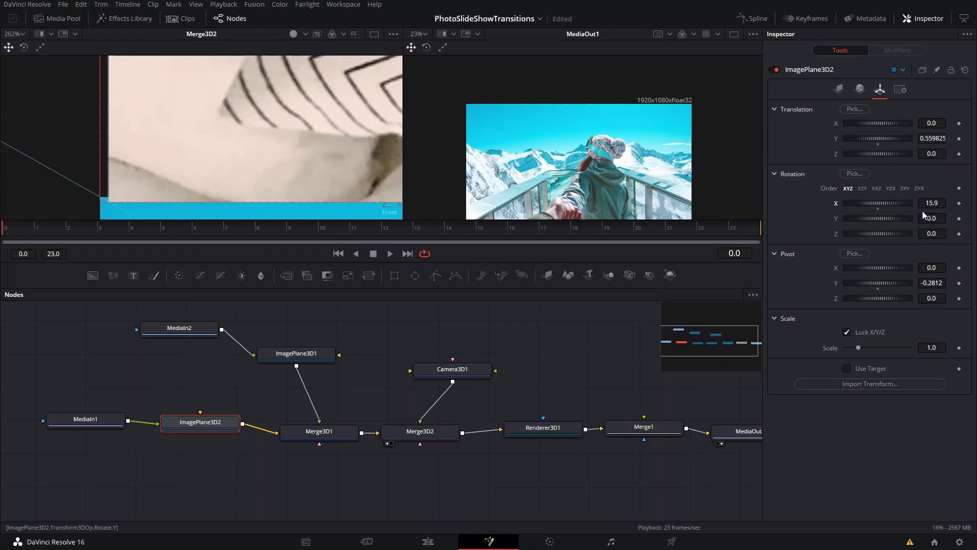
{"action": "key", "text": "ctrl+z"}
{"action": "left_click_drag", "start_coordinate": [880, 139], "coordinate": [880, 139]}
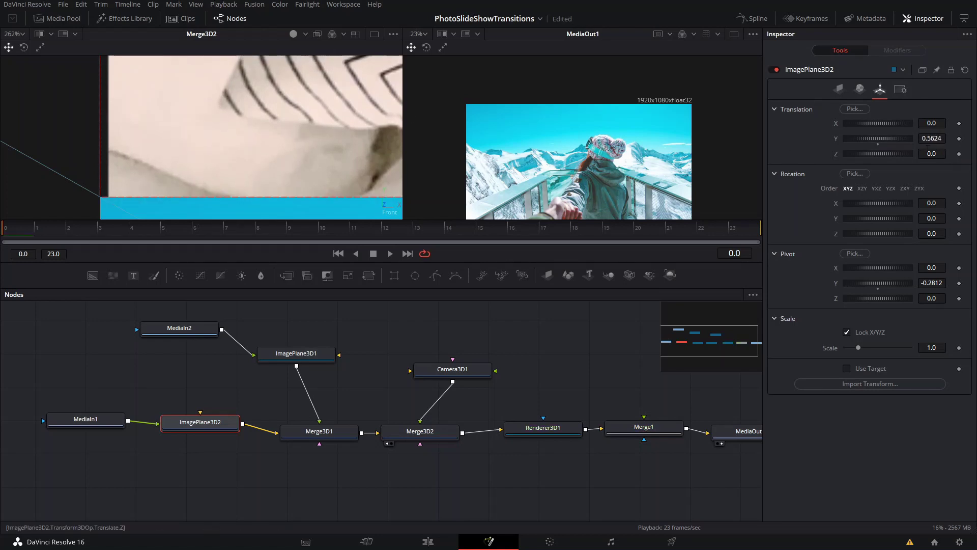
Step: Try aligning the side edges of the photos with an X translation of -0.0034 on ImagePlane3D2, and undo the shift
{"action": "left_click_drag", "start_coordinate": [944, 123], "coordinate": [939, 123]}
{"action": "left_click_drag", "start_coordinate": [877, 123], "coordinate": [876, 123]}
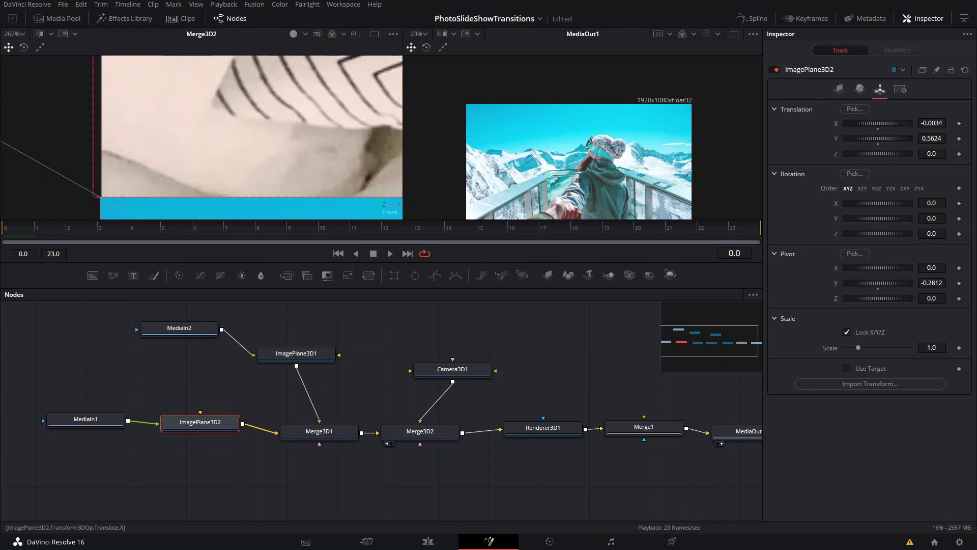
{"action": "scroll", "coordinate": [453, 155], "scroll_direction": "down", "scroll_amount": 1}
{"action": "scroll", "coordinate": [383, 175], "scroll_direction": "down", "scroll_amount": 1}
{"action": "left_click_drag", "start_coordinate": [383, 175], "coordinate": [195, 151]}
{"action": "scroll", "coordinate": [199, 147], "scroll_direction": "up", "scroll_amount": 3}
{"action": "left_click_drag", "start_coordinate": [336, 144], "coordinate": [157, 136]}
{"action": "key", "text": "ctrl+z"}
Step: Return the Merge3D2 view to Perspective and set the X rotation of ImagePlane3D2 to -90
{"action": "left_click_drag", "start_coordinate": [162, 217], "coordinate": [242, 163]}
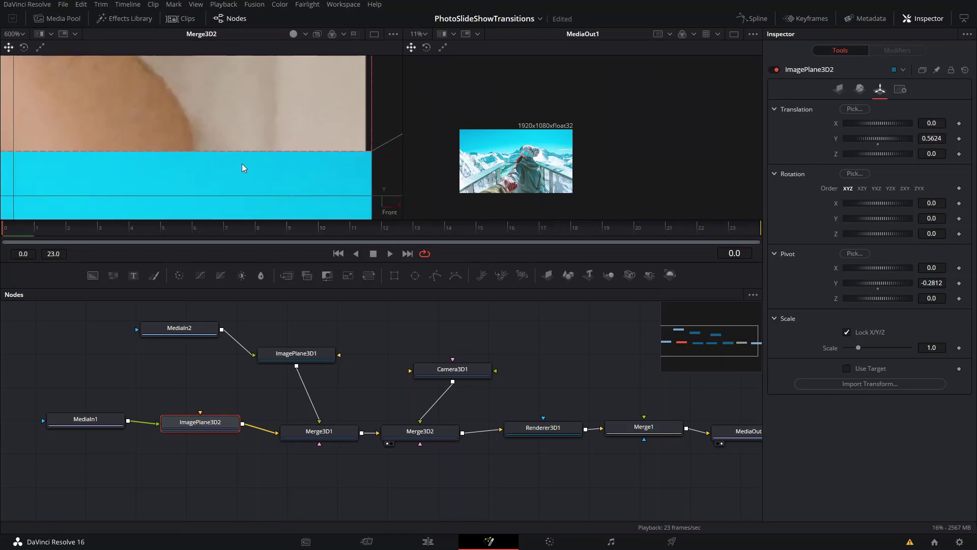
{"action": "left_click_drag", "start_coordinate": [156, 169], "coordinate": [335, 188]}
{"action": "scroll", "coordinate": [300, 168], "scroll_direction": "down", "scroll_amount": 4}
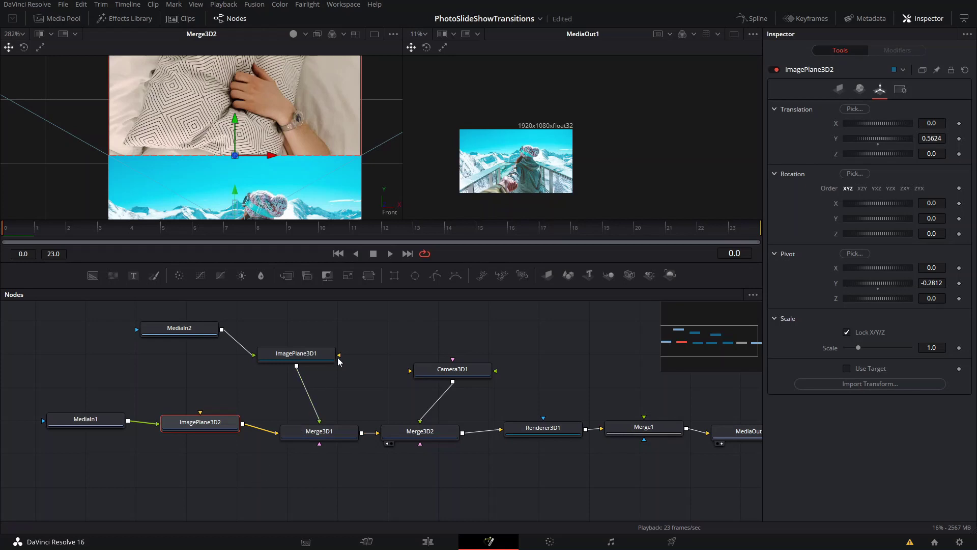
{"action": "scroll", "coordinate": [328, 185], "scroll_direction": "up", "scroll_amount": 2}
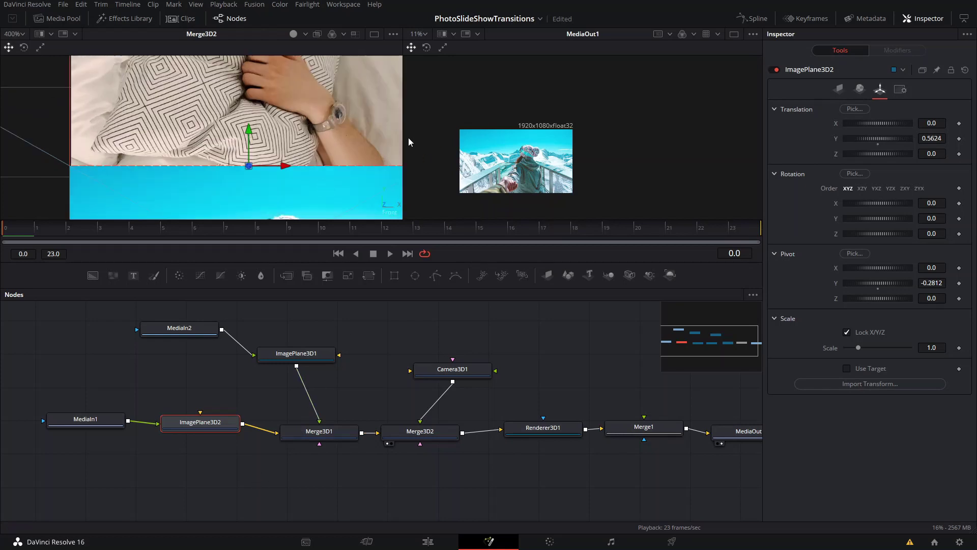
{"action": "right_click", "coordinate": [387, 208]}
{"action": "left_click", "coordinate": [423, 240]}
{"action": "left_click_drag", "start_coordinate": [310, 135], "coordinate": [244, 162]}
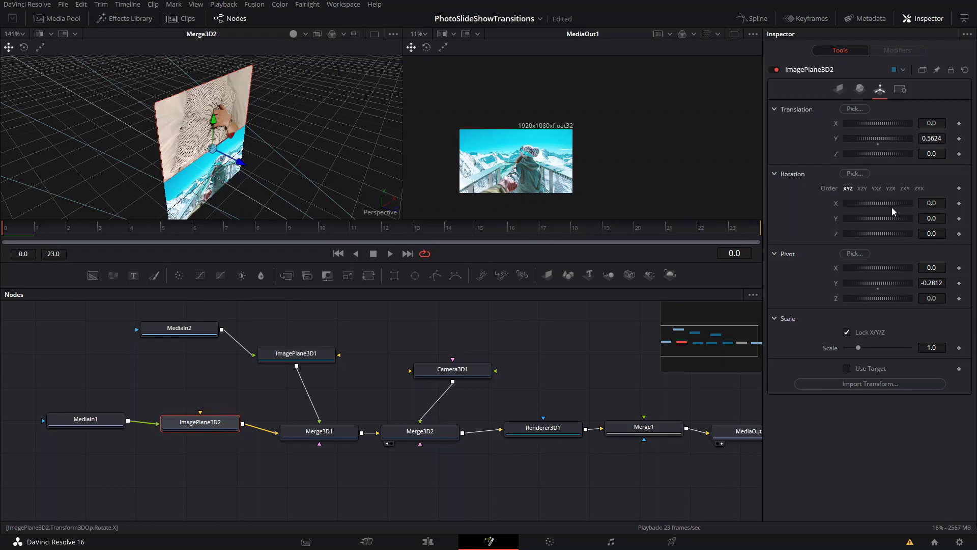
{"action": "left_click", "coordinate": [935, 202]}
{"action": "type", "text": "-90"}
{"action": "key", "text": "Return"}
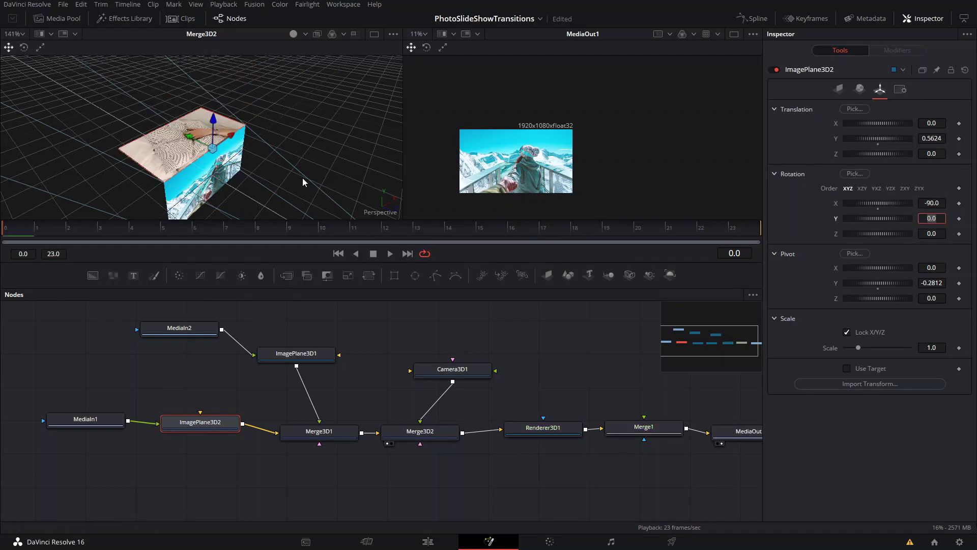
Step: Examine from several angles the edge where the folded pillow plane meets the snowy photo
{"action": "scroll", "coordinate": [303, 180], "scroll_direction": "up", "scroll_amount": 5}
{"action": "left_click_drag", "start_coordinate": [159, 78], "coordinate": [276, 159]}
{"action": "left_click_drag", "start_coordinate": [145, 134], "coordinate": [137, 72]}
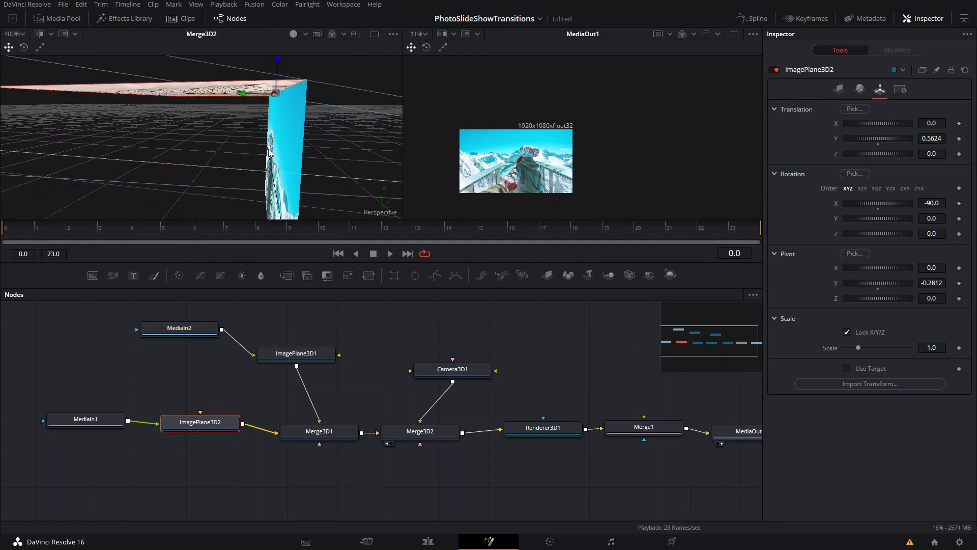
{"action": "left_click_drag", "start_coordinate": [307, 145], "coordinate": [189, 158]}
{"action": "scroll", "coordinate": [218, 155], "scroll_direction": "down", "scroll_amount": 2}
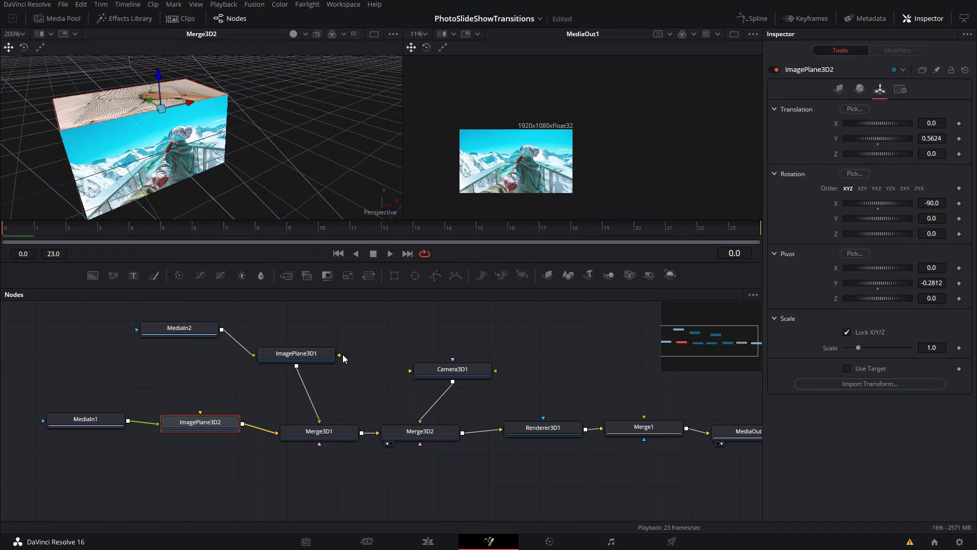
{"action": "left_click_drag", "start_coordinate": [184, 85], "coordinate": [279, 57]}
{"action": "left_click_drag", "start_coordinate": [309, 189], "coordinate": [211, 164]}
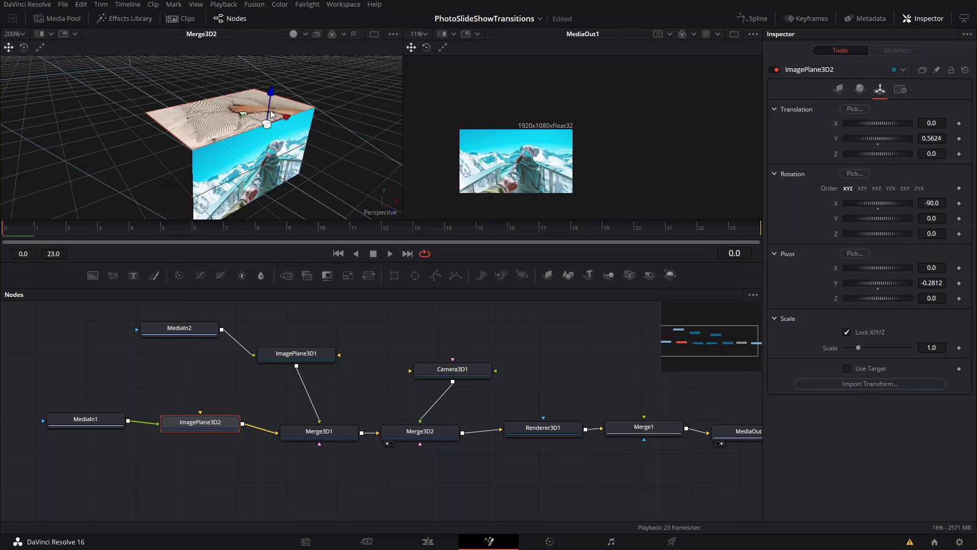
{"action": "left_click_drag", "start_coordinate": [271, 113], "coordinate": [270, 139]}
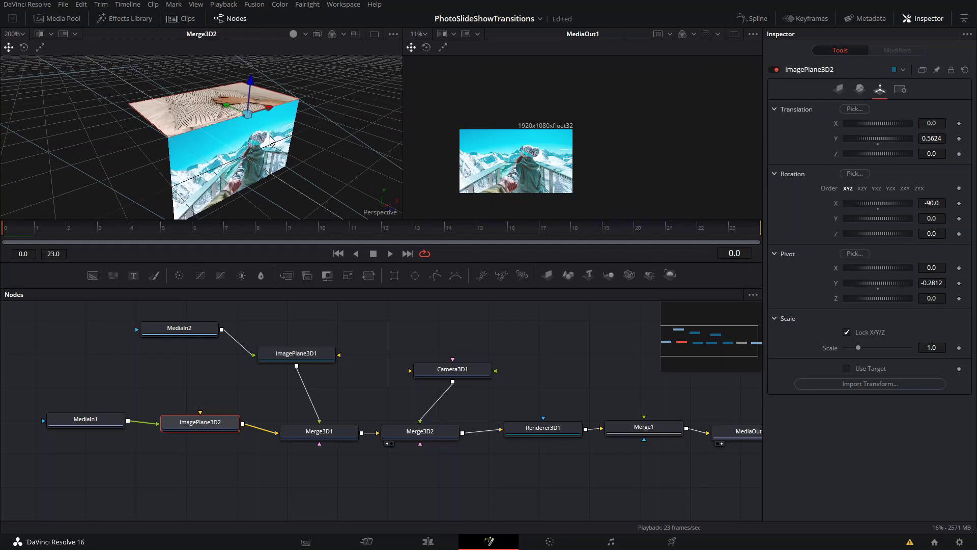
Step: Select Merge3D1 and show its transform settings with the Pivot values expanded
{"action": "left_click", "coordinate": [345, 433]}
{"action": "left_click_drag", "start_coordinate": [333, 442], "coordinate": [326, 442]}
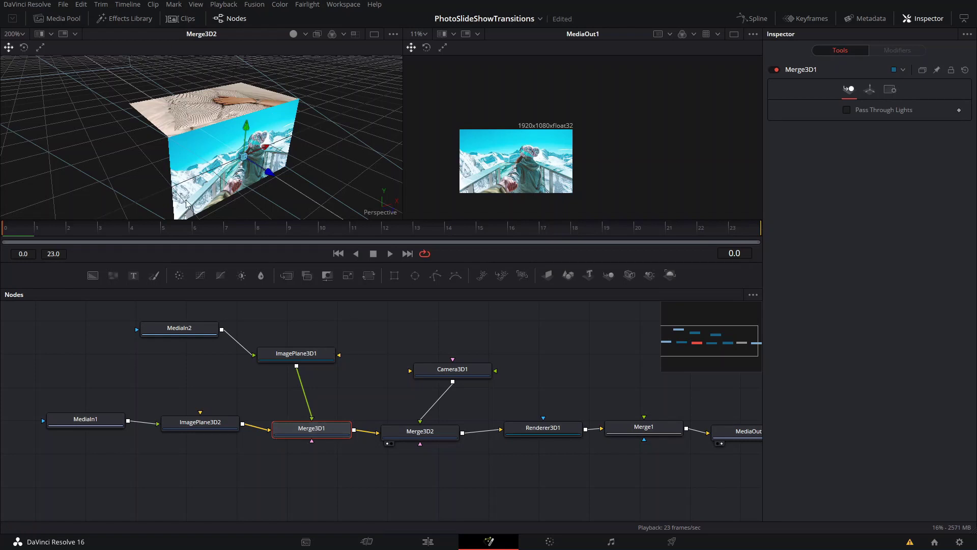
{"action": "left_click_drag", "start_coordinate": [187, 203], "coordinate": [276, 115]}
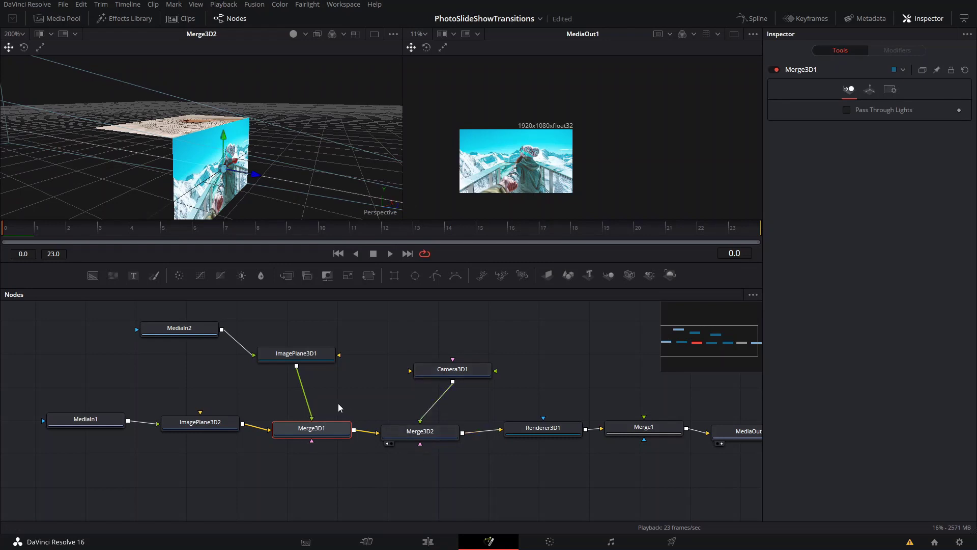
{"action": "left_click_drag", "start_coordinate": [173, 121], "coordinate": [332, 113]}
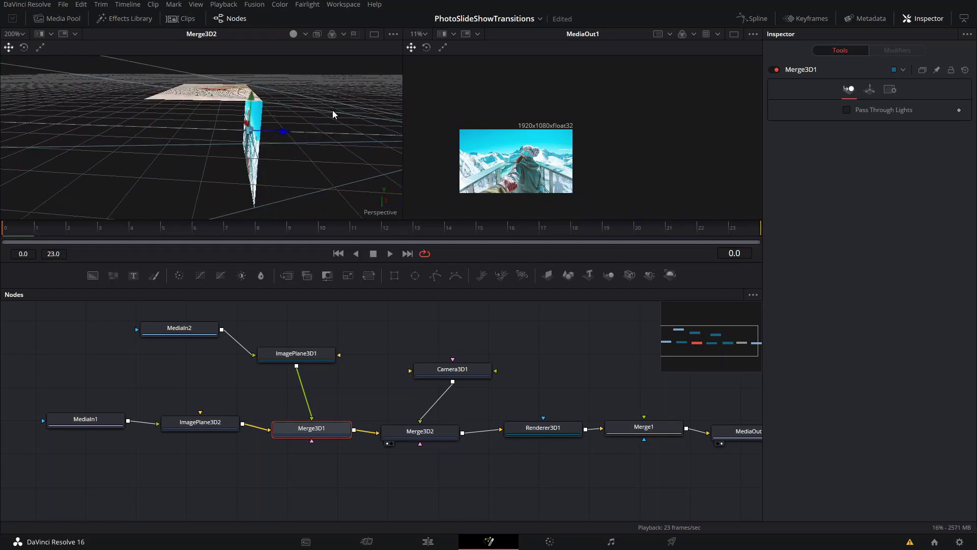
{"action": "left_click", "coordinate": [869, 89]}
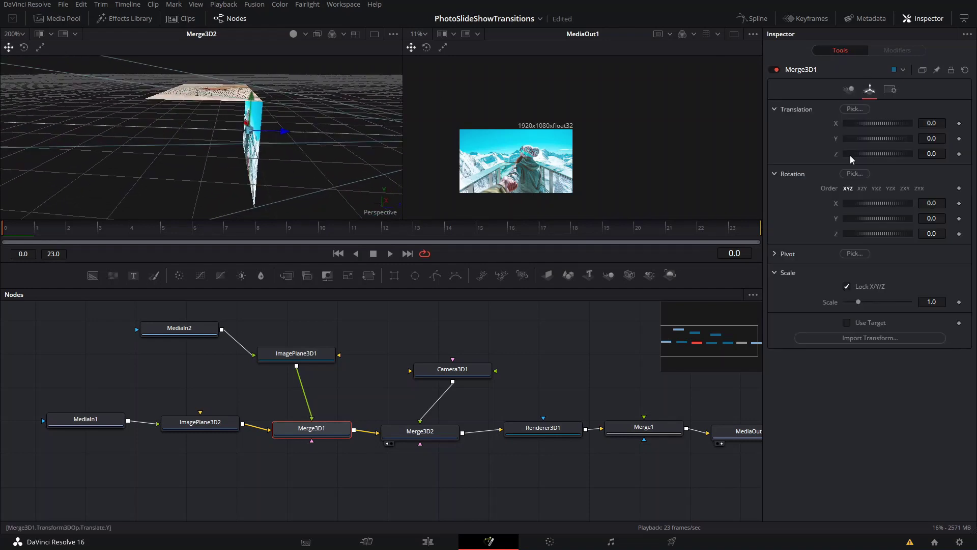
{"action": "left_click", "coordinate": [775, 253]}
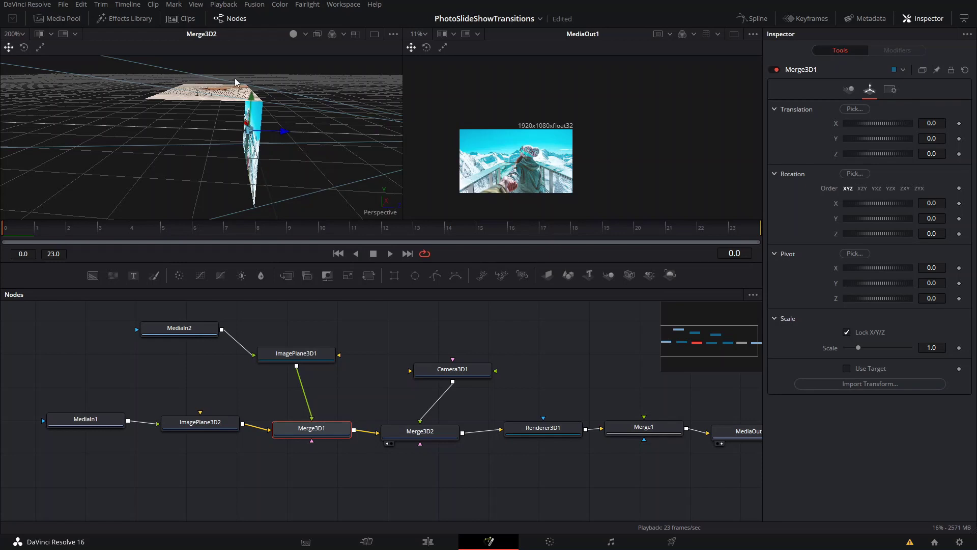
Step: Set the Z pivot of Merge3D1 to -0.2609, near the centre of the pillow photo in the Top view
{"action": "right_click", "coordinate": [379, 206]}
{"action": "left_click", "coordinate": [414, 262]}
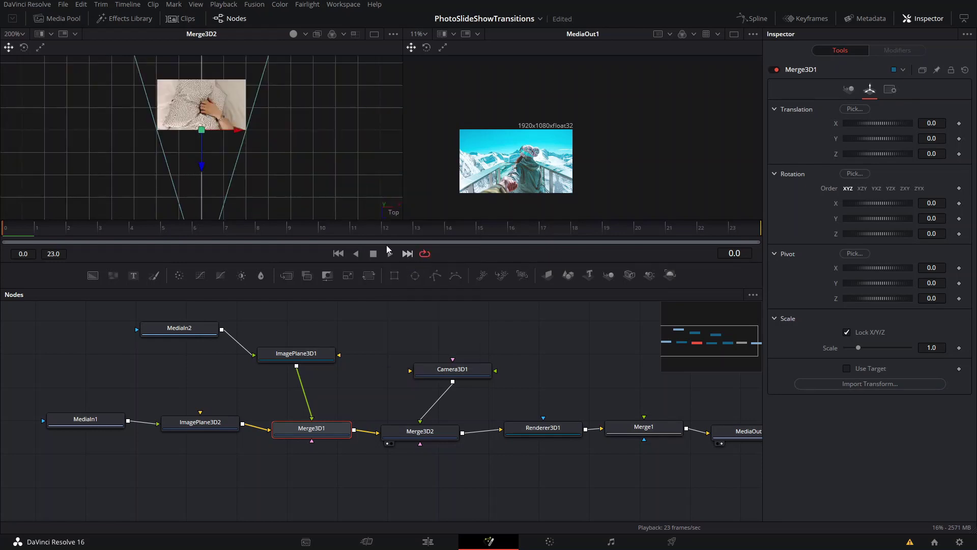
{"action": "scroll", "coordinate": [233, 176], "scroll_direction": "up", "scroll_amount": 5}
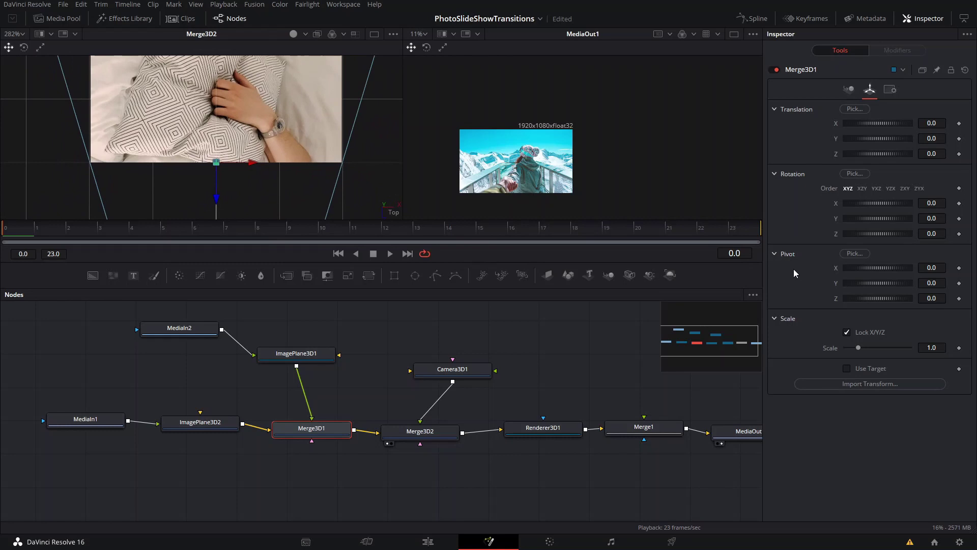
{"action": "left_click_drag", "start_coordinate": [873, 298], "coordinate": [825, 301]}
{"action": "scroll", "coordinate": [332, 166], "scroll_direction": "down", "scroll_amount": 4}
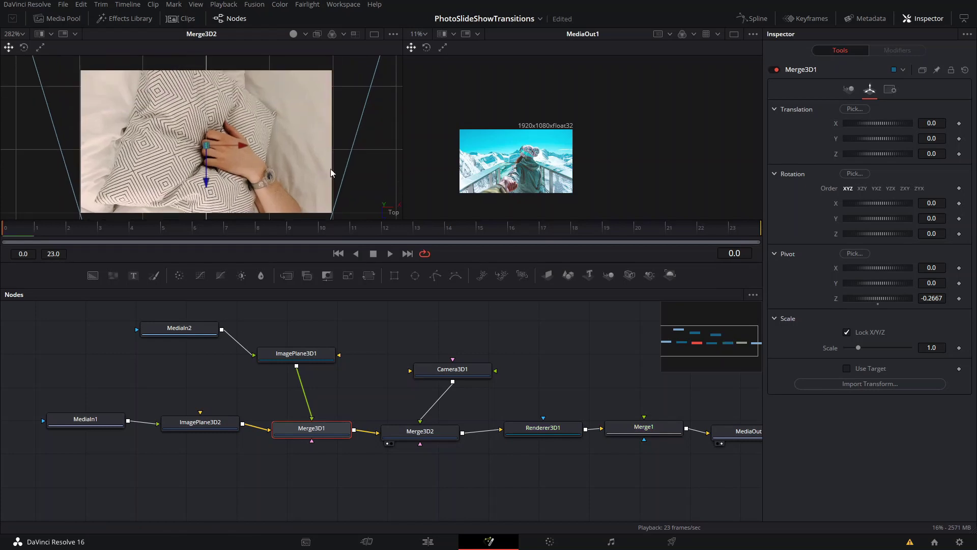
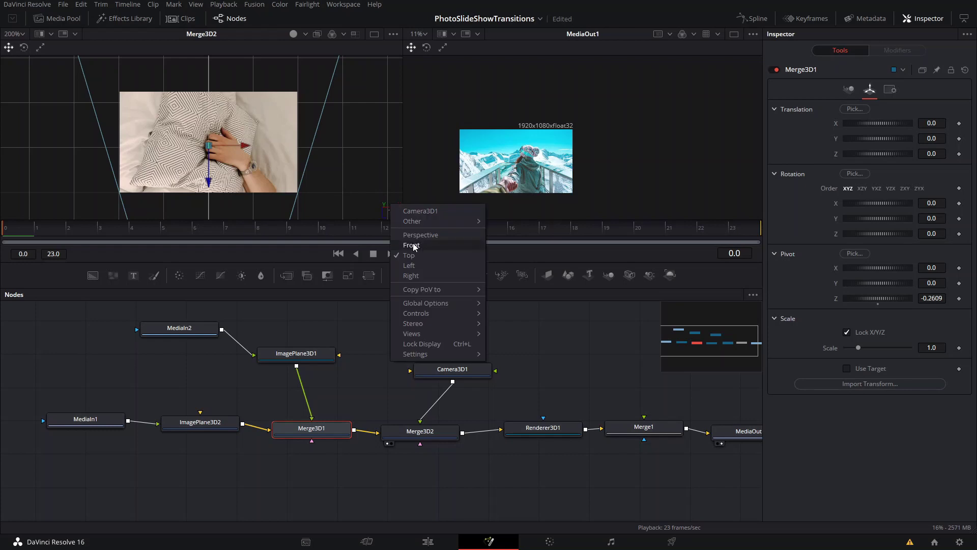
Step: Return to the Perspective view, test the X rotation of Merge3D1, and keyframe it at 0.0 on frame 4
{"action": "left_click_drag", "start_coordinate": [302, 190], "coordinate": [182, 221]}
{"action": "scroll", "coordinate": [248, 162], "scroll_direction": "down", "scroll_amount": 1}
{"action": "scroll", "coordinate": [248, 158], "scroll_direction": "down", "scroll_amount": 1}
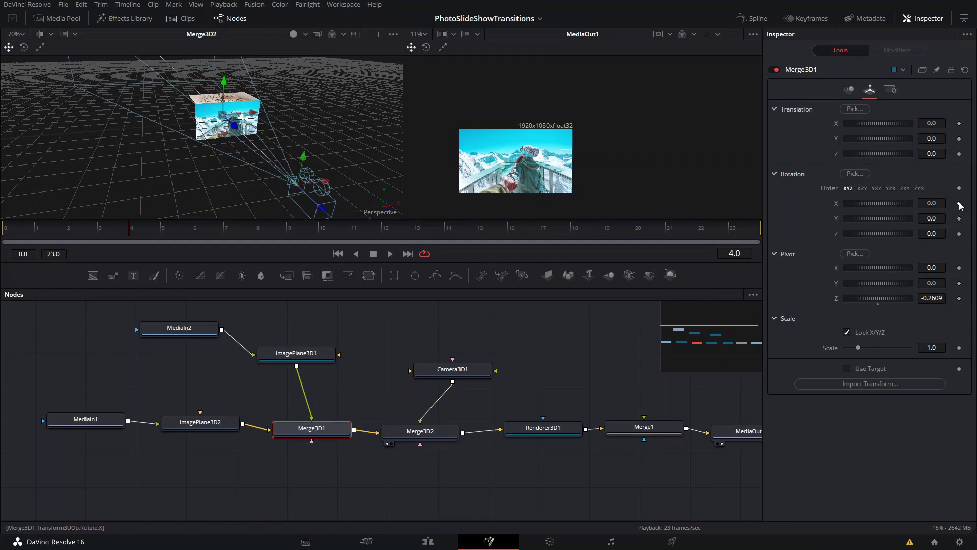
{"action": "left_click_drag", "start_coordinate": [900, 202], "coordinate": [917, 205]}
{"action": "double_click", "coordinate": [880, 207]}
{"action": "left_click", "coordinate": [959, 204]}
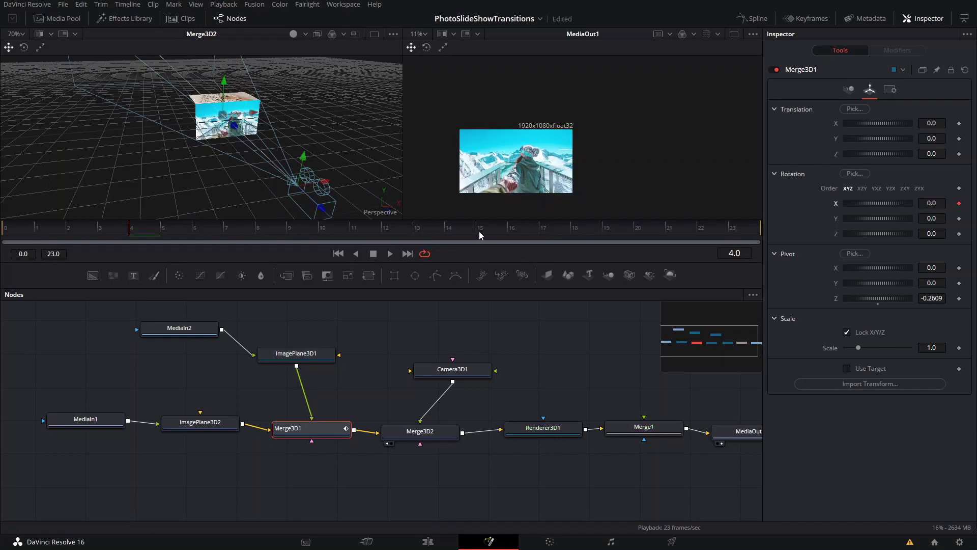
Step: Set the X rotation of Merge3D1 to 90 at frame 15 so the pillow photo faces the camera
{"action": "left_click", "coordinate": [480, 234]}
{"action": "left_click_drag", "start_coordinate": [880, 206], "coordinate": [898, 204]}
{"action": "double_click", "coordinate": [924, 202]}
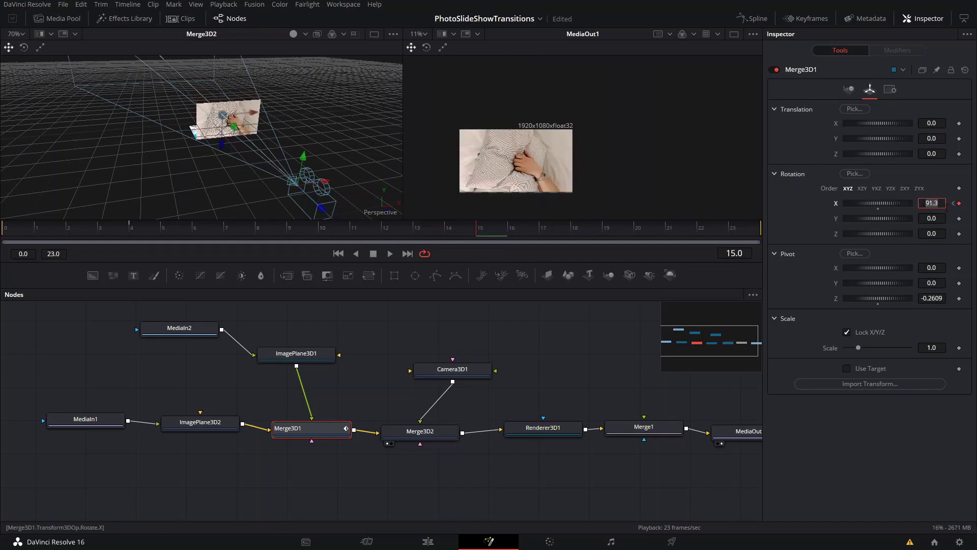
{"action": "key", "text": "Tab"}
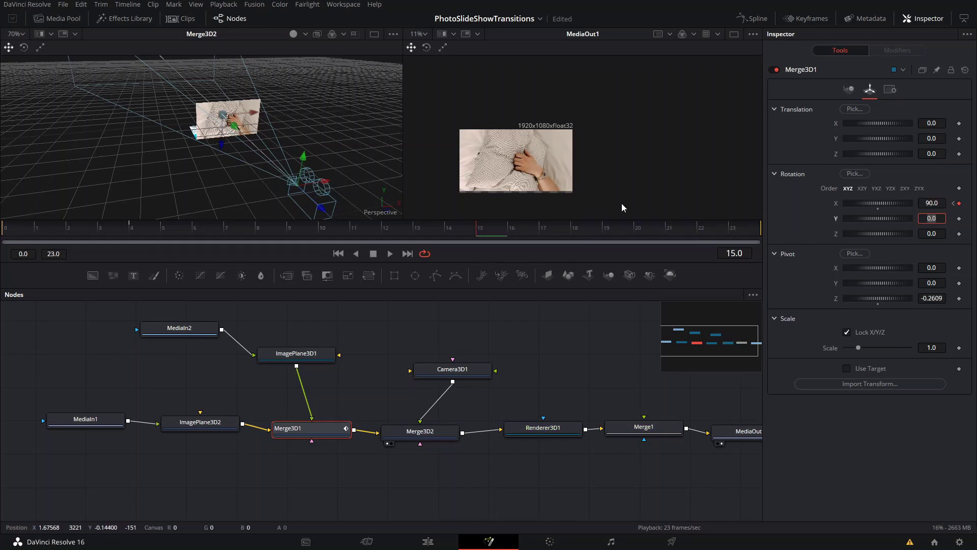
Step: Examine the pillow photo's lower edge, the corner between the planes and the camera at frame 15
{"action": "scroll", "coordinate": [547, 200], "scroll_direction": "up", "scroll_amount": 4}
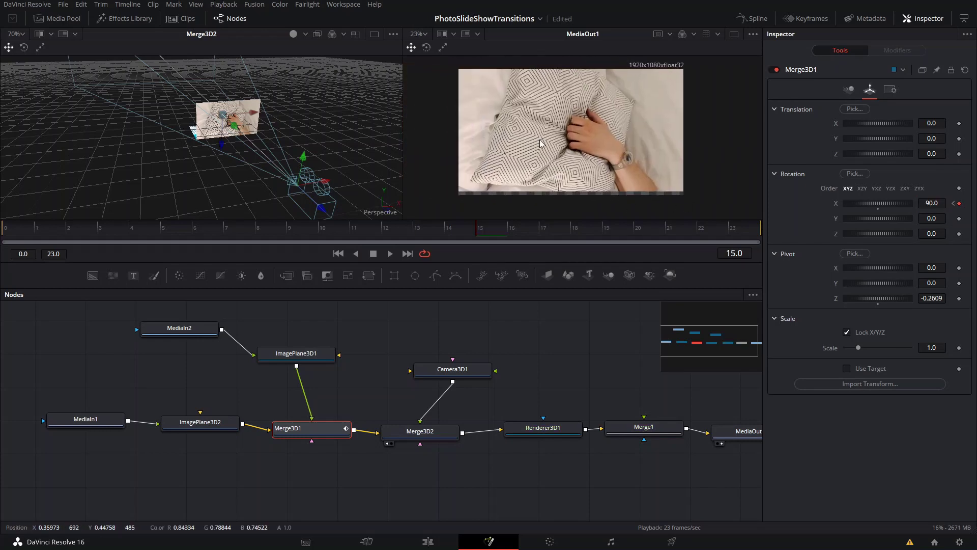
{"action": "scroll", "coordinate": [147, 142], "scroll_direction": "up", "scroll_amount": 5}
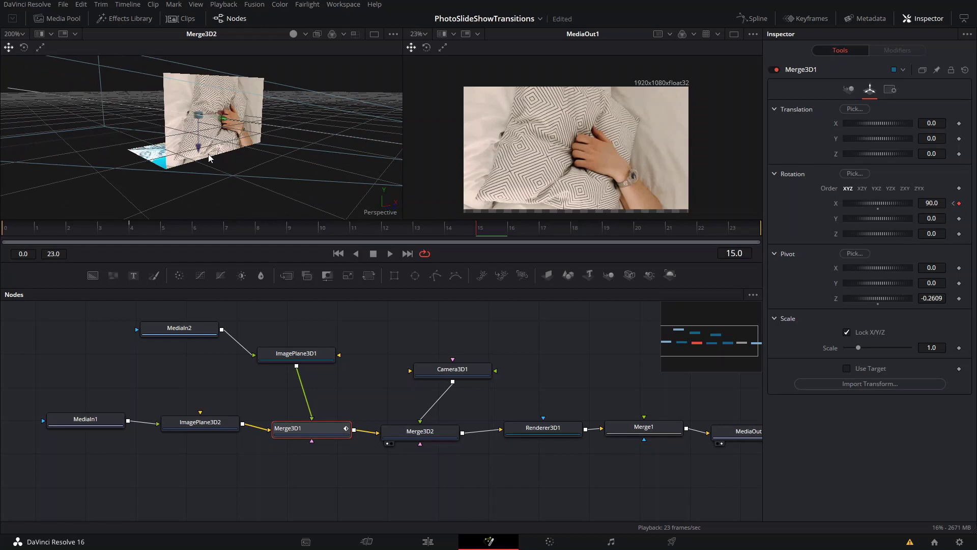
{"action": "scroll", "coordinate": [209, 158], "scroll_direction": "up", "scroll_amount": 6}
{"action": "left_click_drag", "start_coordinate": [359, 88], "coordinate": [282, 133]}
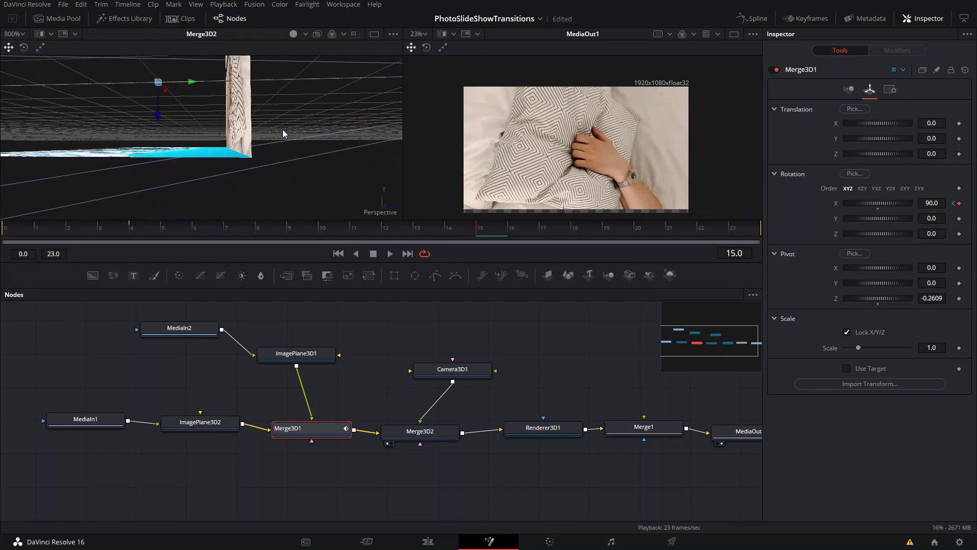
{"action": "left_click_drag", "start_coordinate": [358, 120], "coordinate": [284, 161]}
{"action": "scroll", "coordinate": [359, 102], "scroll_direction": "down", "scroll_amount": 1}
{"action": "mouse_move", "coordinate": [358, 102]}
{"action": "left_mouse_down"}
{"action": "mouse_move", "coordinate": [202, 143]}
{"action": "mouse_move", "coordinate": [253, 117]}
{"action": "mouse_move", "coordinate": [245, 148]}
{"action": "mouse_move", "coordinate": [262, 137]}
{"action": "mouse_move", "coordinate": [305, 193]}
{"action": "mouse_move", "coordinate": [326, 196]}
{"action": "mouse_move", "coordinate": [316, 184]}
{"action": "left_mouse_up"}
{"action": "scroll", "coordinate": [231, 132], "scroll_direction": "down", "scroll_amount": 1}
{"action": "scroll", "coordinate": [202, 142], "scroll_direction": "down", "scroll_amount": 1}
{"action": "scroll", "coordinate": [201, 143], "scroll_direction": "down", "scroll_amount": 1}
{"action": "scroll", "coordinate": [239, 133], "scroll_direction": "down", "scroll_amount": 2}
{"action": "left_click_drag", "start_coordinate": [289, 133], "coordinate": [279, 117]}
{"action": "left_click_drag", "start_coordinate": [280, 174], "coordinate": [327, 150]}
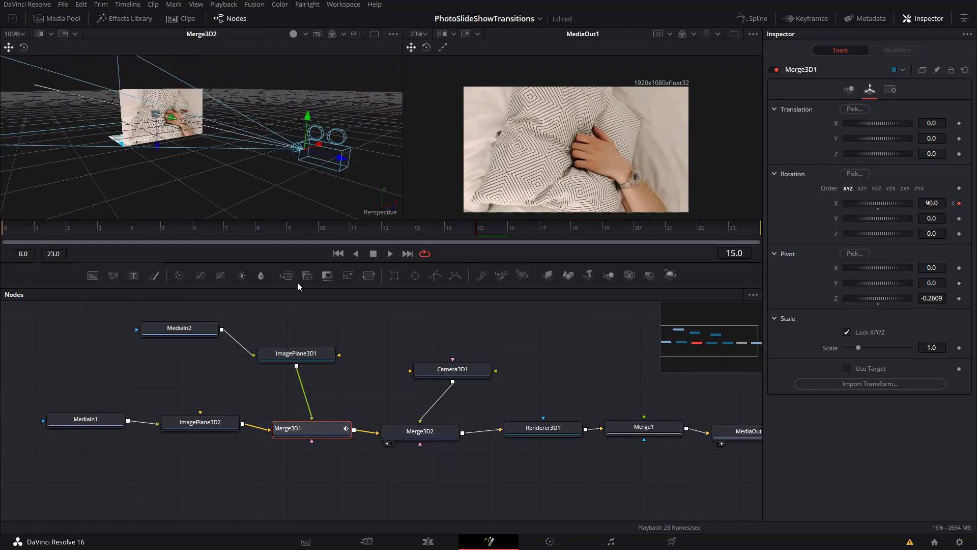
Step: Play the rotating transition from frame 4 to preview it
{"action": "left_click", "coordinate": [132, 226]}
{"action": "key", "text": "space"}
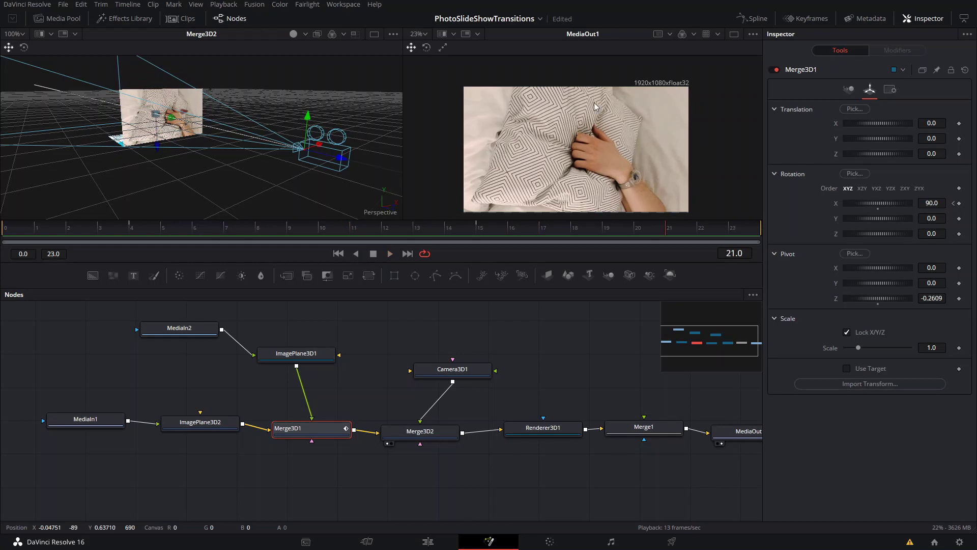
Step: Select Merge3D1's X Rotation keyframes in the Spline editor, flatten and ease them with Ease In 64.7 and Ease Out 33.0
{"action": "left_click", "coordinate": [755, 18]}
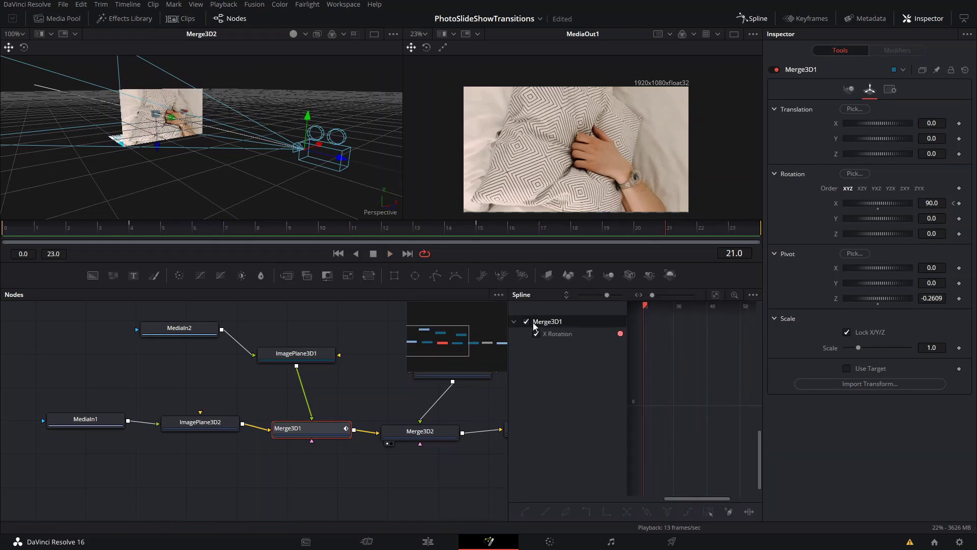
{"action": "left_click_drag", "start_coordinate": [658, 351], "coordinate": [693, 400]}
{"action": "scroll", "coordinate": [708, 353], "scroll_direction": "down", "scroll_amount": 3}
{"action": "key", "text": "ctrl+a"}
{"action": "key", "text": "f"}
{"action": "key", "text": "t"}
{"action": "left_click_drag", "start_coordinate": [653, 307], "coordinate": [660, 306]}
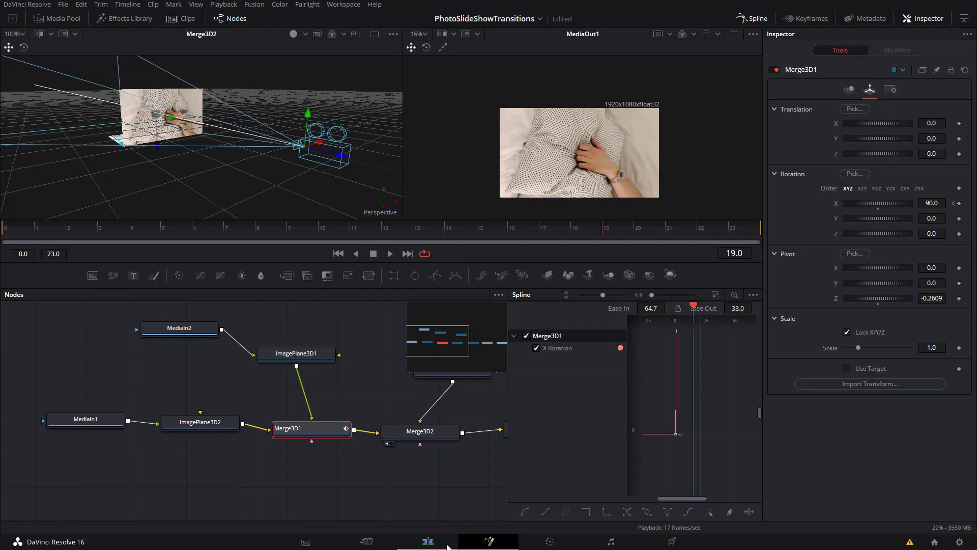
Step: Return to the Edit page and check the render cache options of the pillow and snowy mountain Fusion clips
{"action": "left_click", "coordinate": [427, 541]}
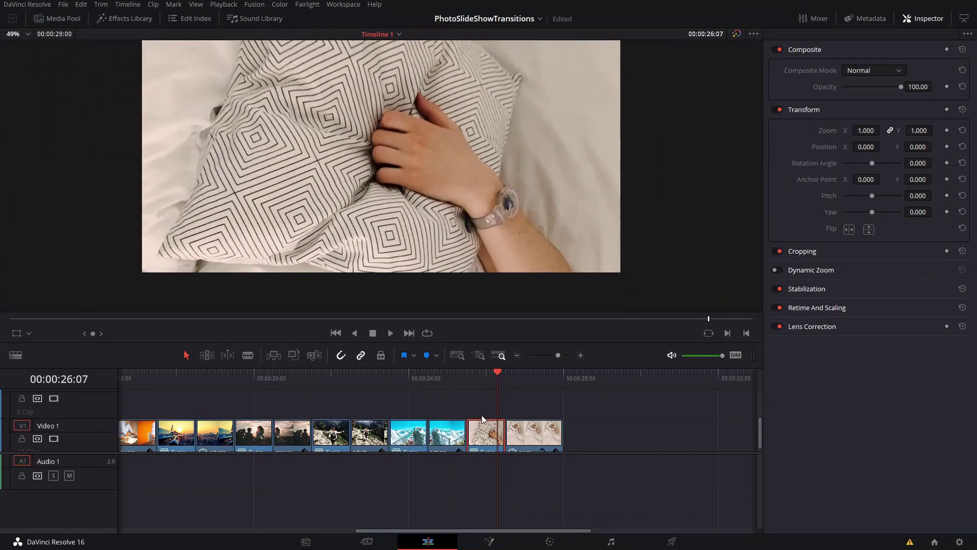
{"action": "right_click", "coordinate": [494, 422]}
{"action": "left_click", "coordinate": [495, 439]}
{"action": "right_click", "coordinate": [495, 439]}
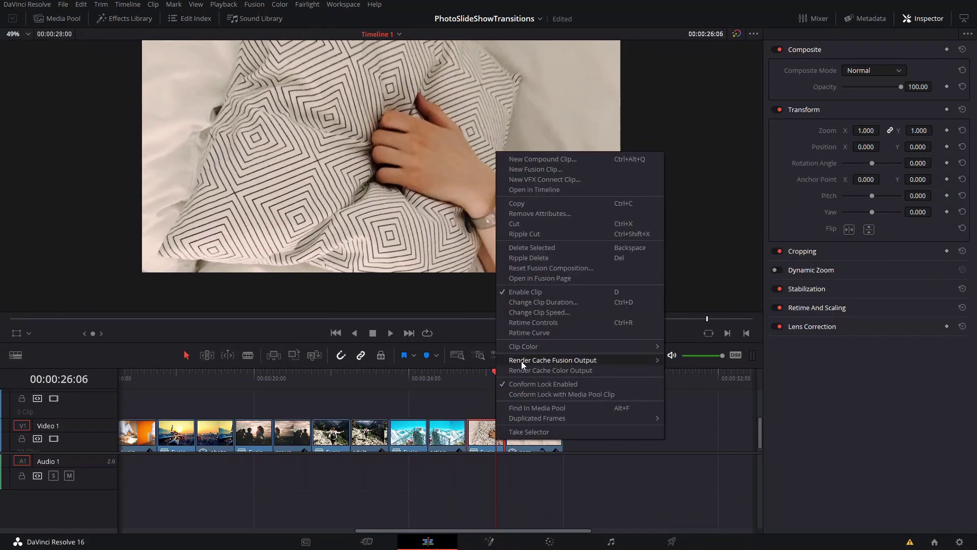
{"action": "left_click", "coordinate": [528, 372]}
{"action": "right_click", "coordinate": [404, 433]}
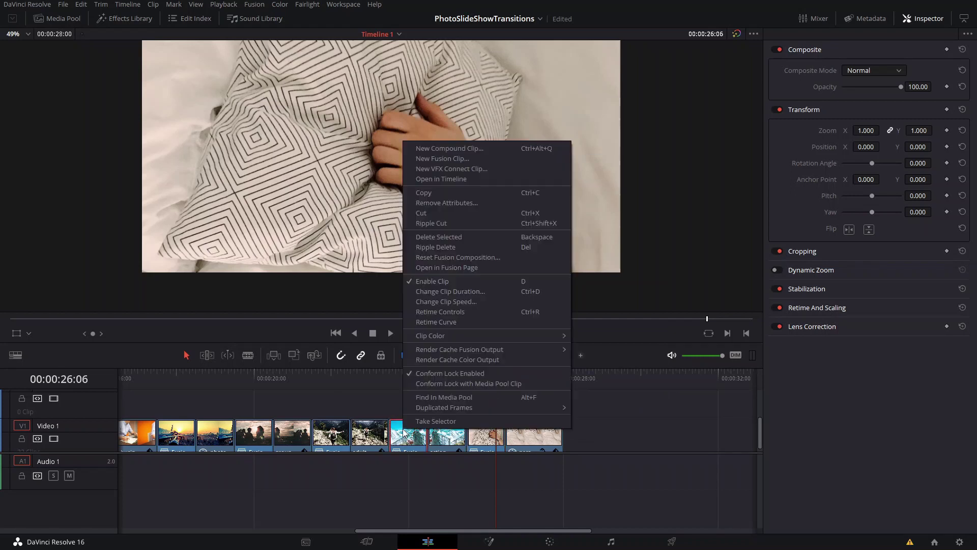
{"action": "left_click", "coordinate": [425, 373]}
Step: Play the timeline briefly around 00:00:23:12 and turn on render caching so the Fusion clips are cached for playback
{"action": "scroll", "coordinate": [406, 387], "scroll_direction": "down", "scroll_amount": 1}
{"action": "left_click", "coordinate": [399, 371]}
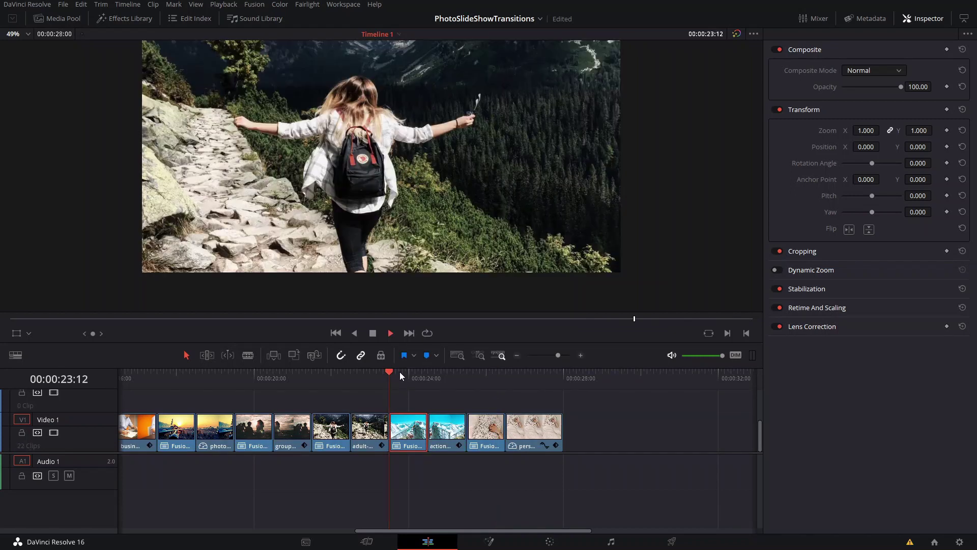
{"action": "left_click", "coordinate": [254, 4]}
{"action": "mouse_move", "coordinate": [220, 5]}
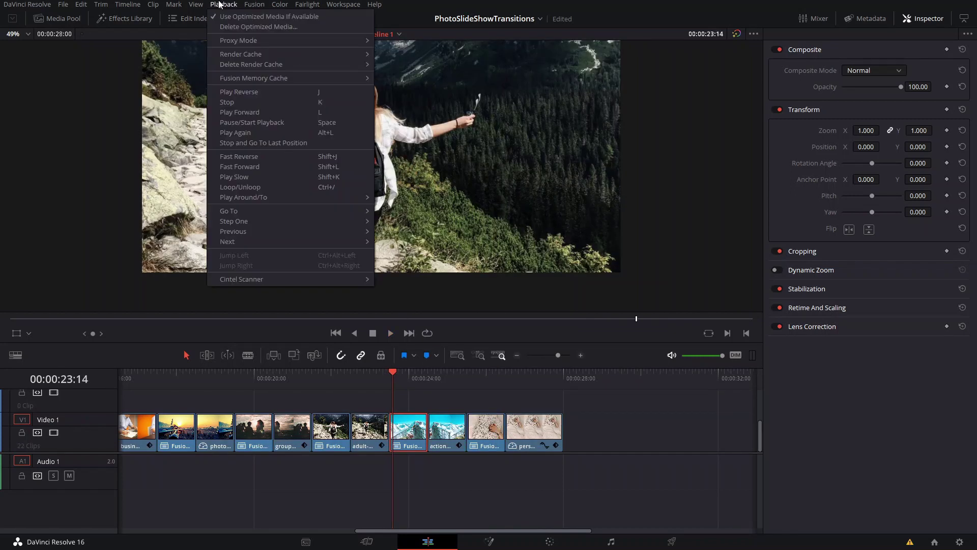
{"action": "mouse_move", "coordinate": [247, 53]}
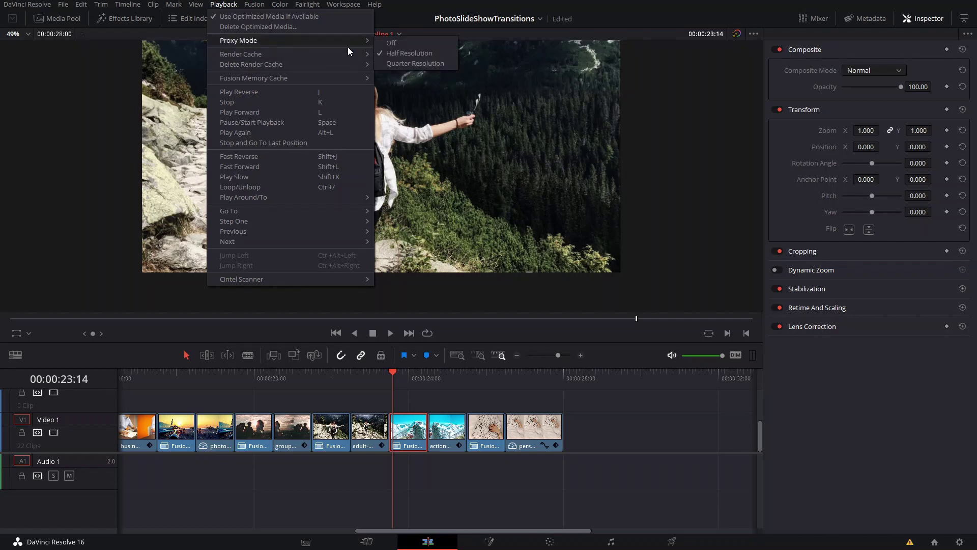
{"action": "left_click", "coordinate": [405, 76]}
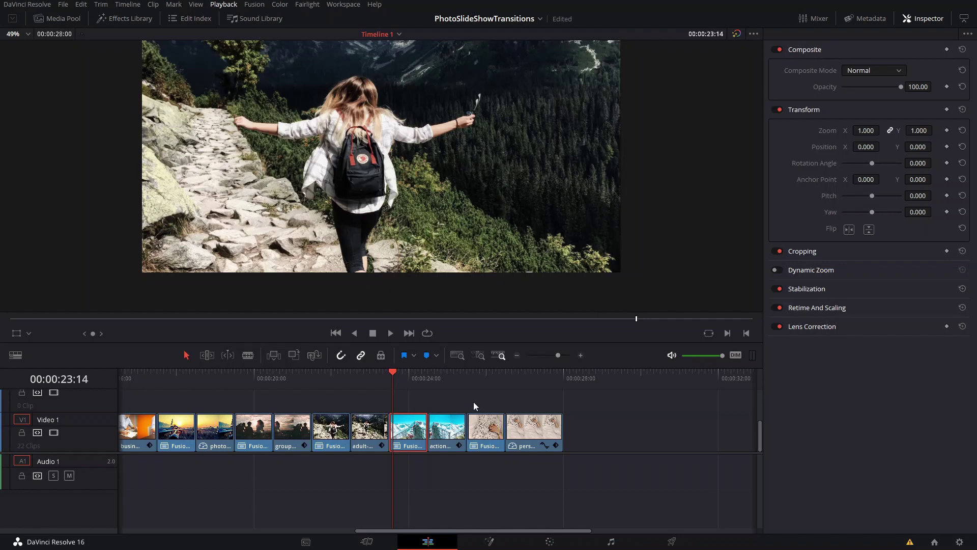
Step: Place the playhead at 00:00:23:12, zoom the viewer out to 44% and recentre the frame in it
{"action": "left_click", "coordinate": [390, 389]}
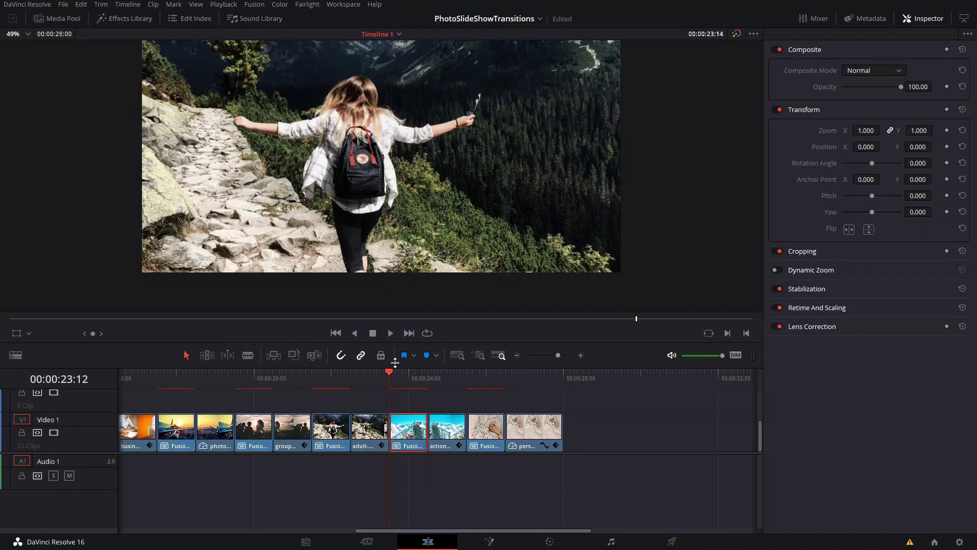
{"action": "scroll", "coordinate": [446, 140], "scroll_direction": "down", "scroll_amount": 1}
{"action": "left_click_drag", "start_coordinate": [474, 113], "coordinate": [480, 162]}
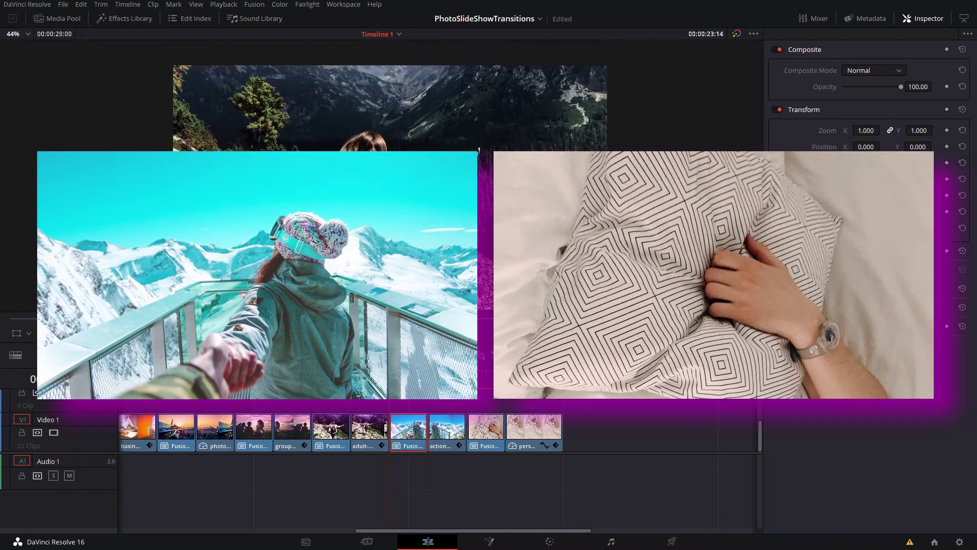